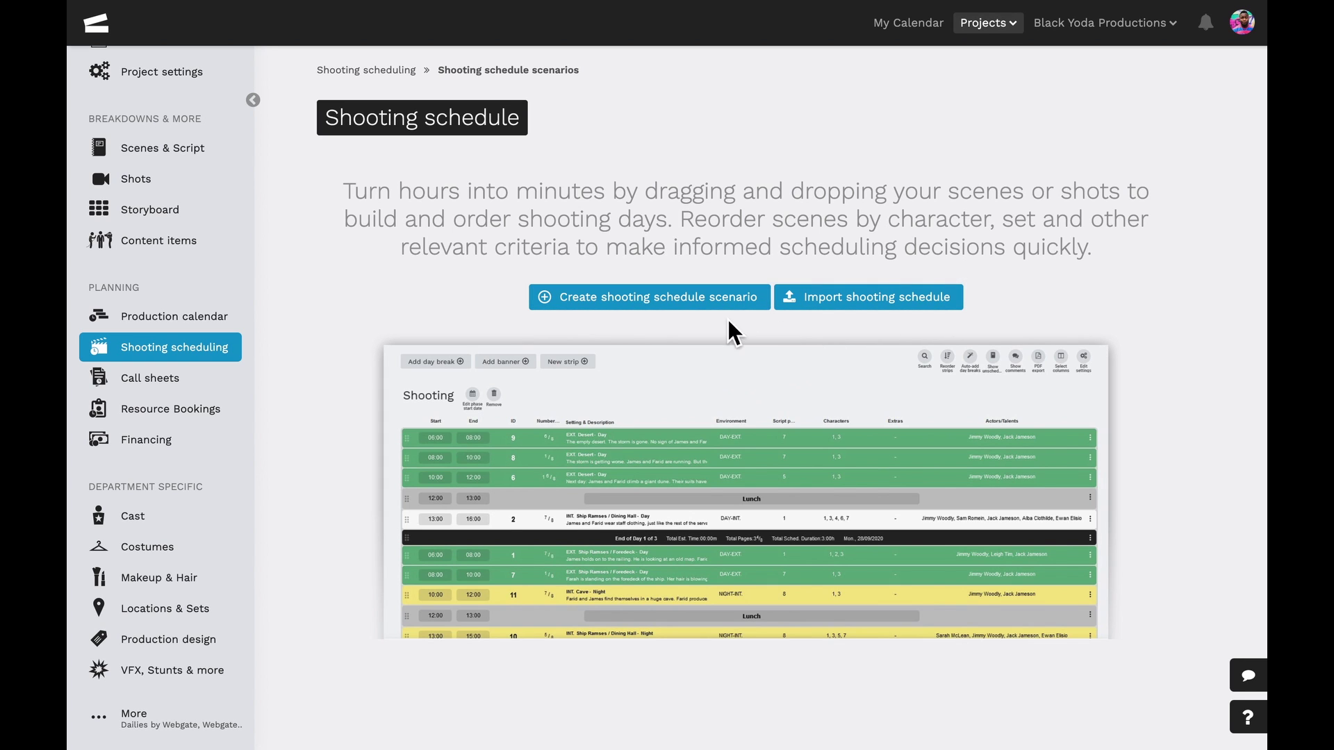
Create the '#2 LAS Schedule' scenario, visible only to my department, with advanced settings and note enabled.
{"action": "left_click", "coordinate": [693, 311]}
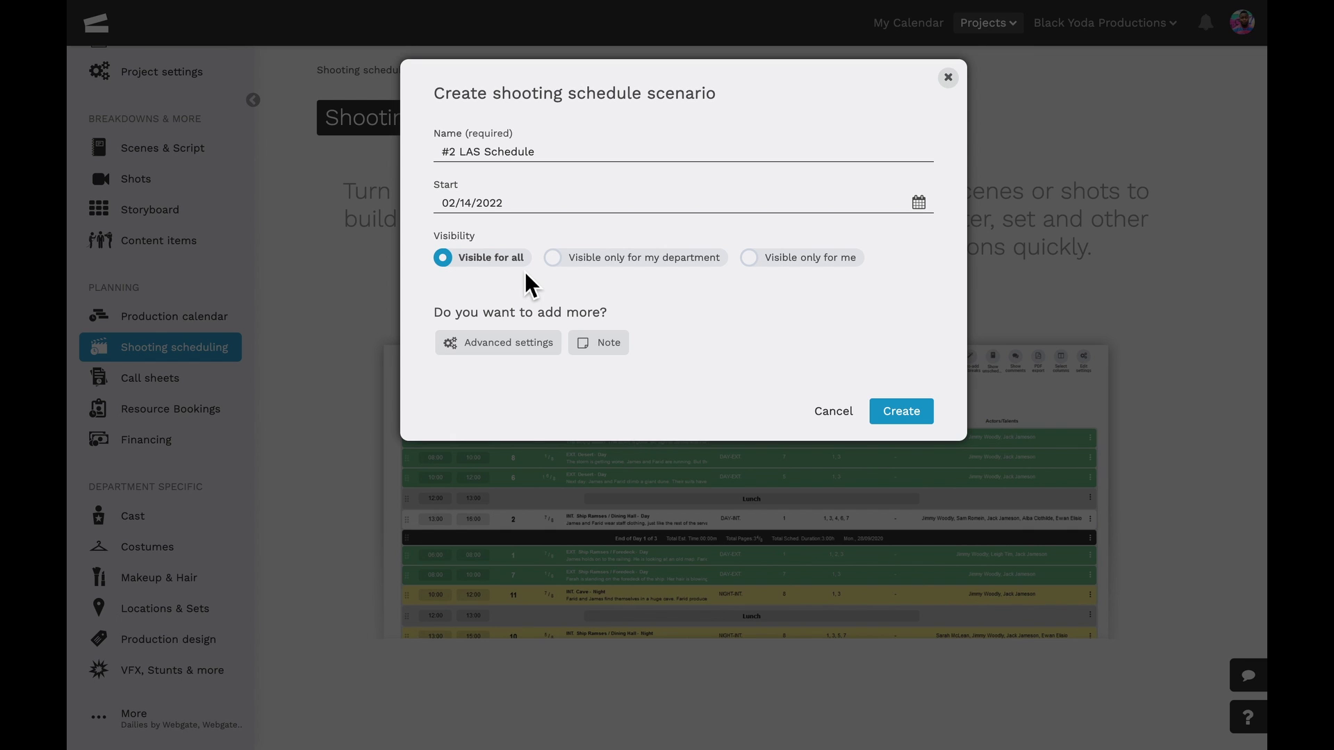
{"action": "left_click", "coordinate": [564, 271]}
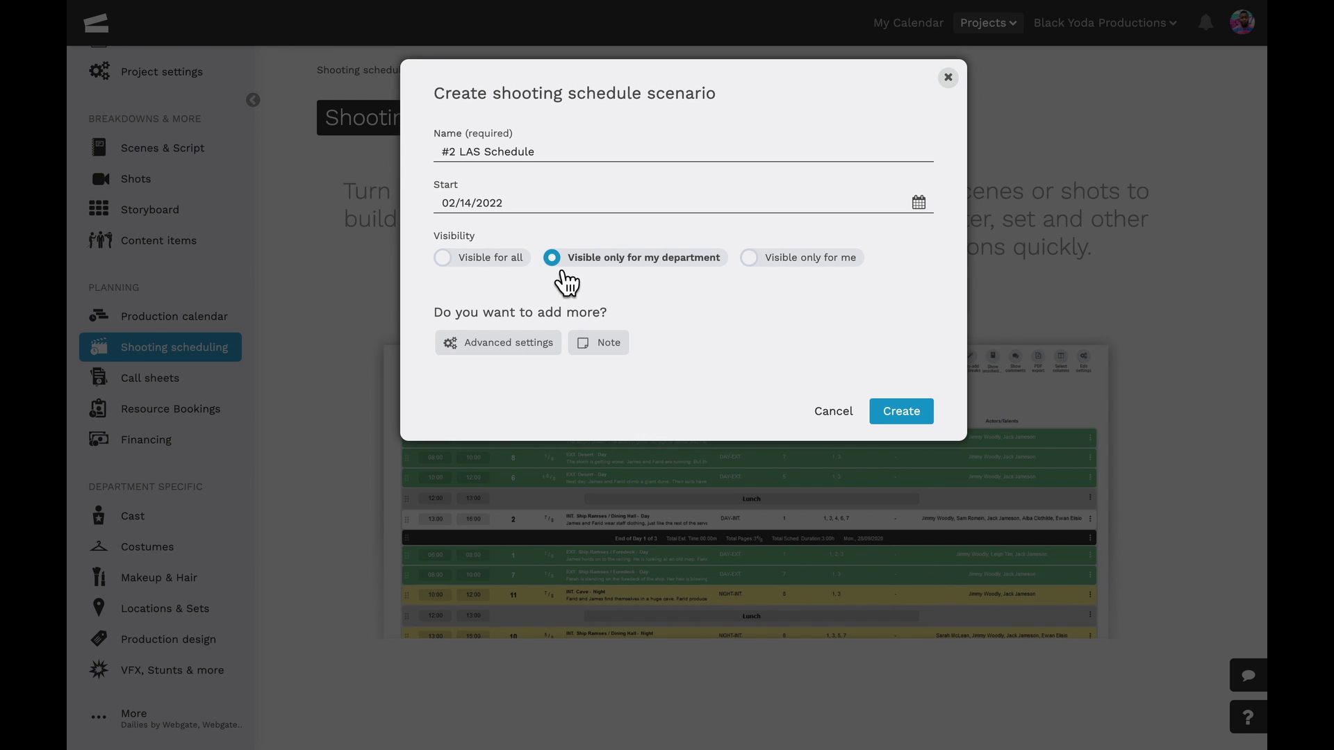
{"action": "left_click", "coordinate": [534, 342]}
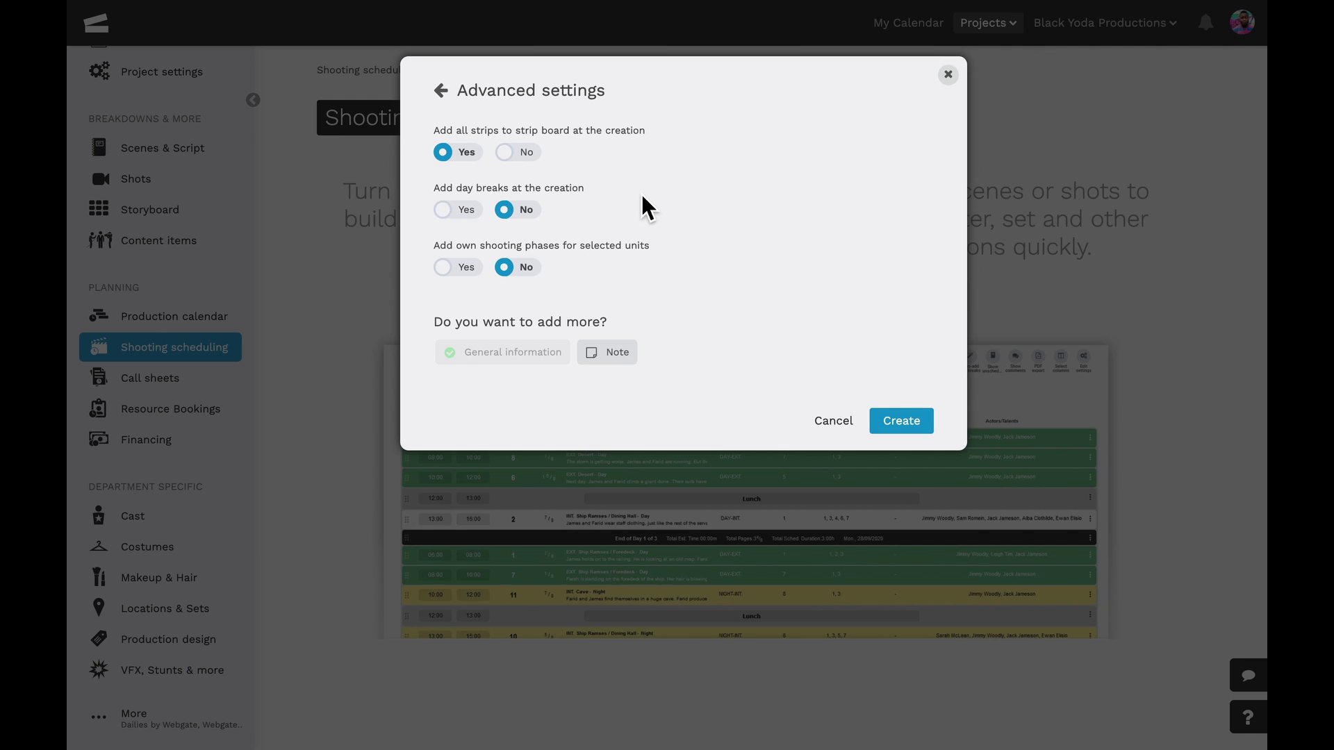
{"action": "left_click", "coordinate": [613, 353]}
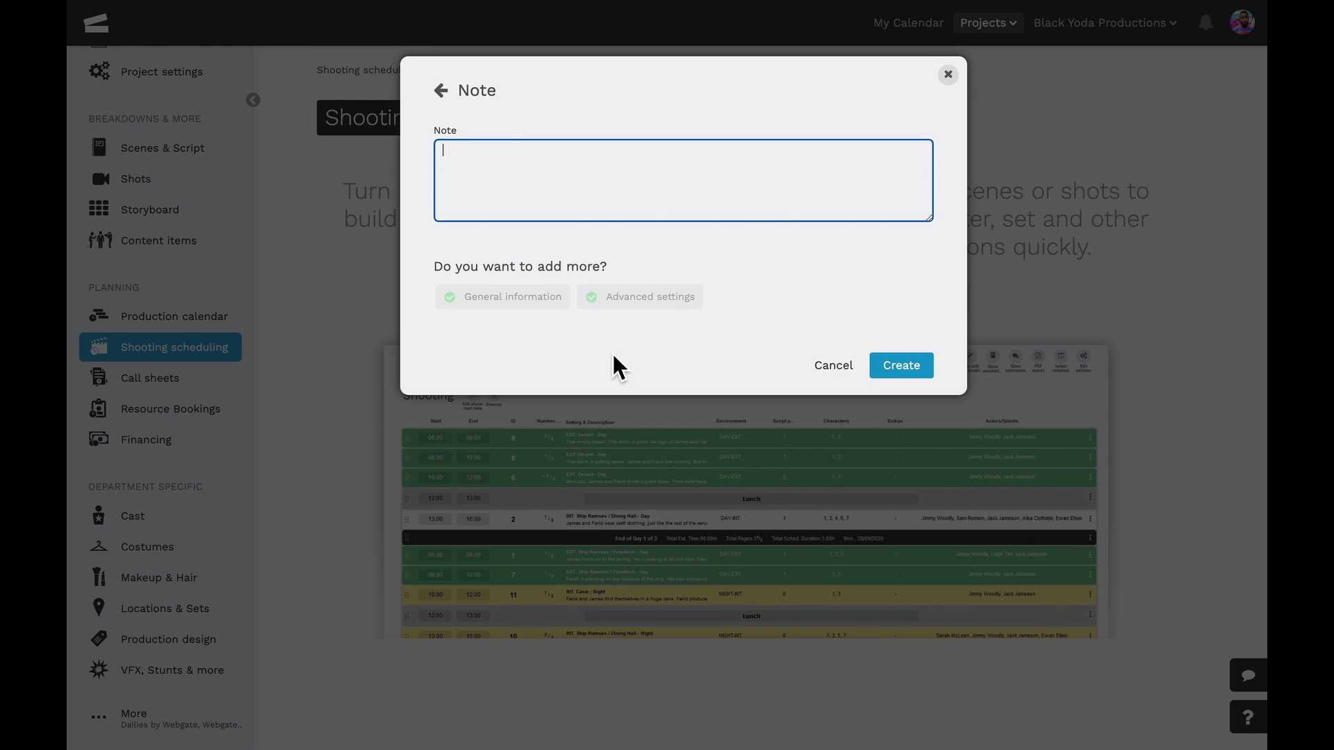
{"action": "left_click", "coordinate": [903, 365]}
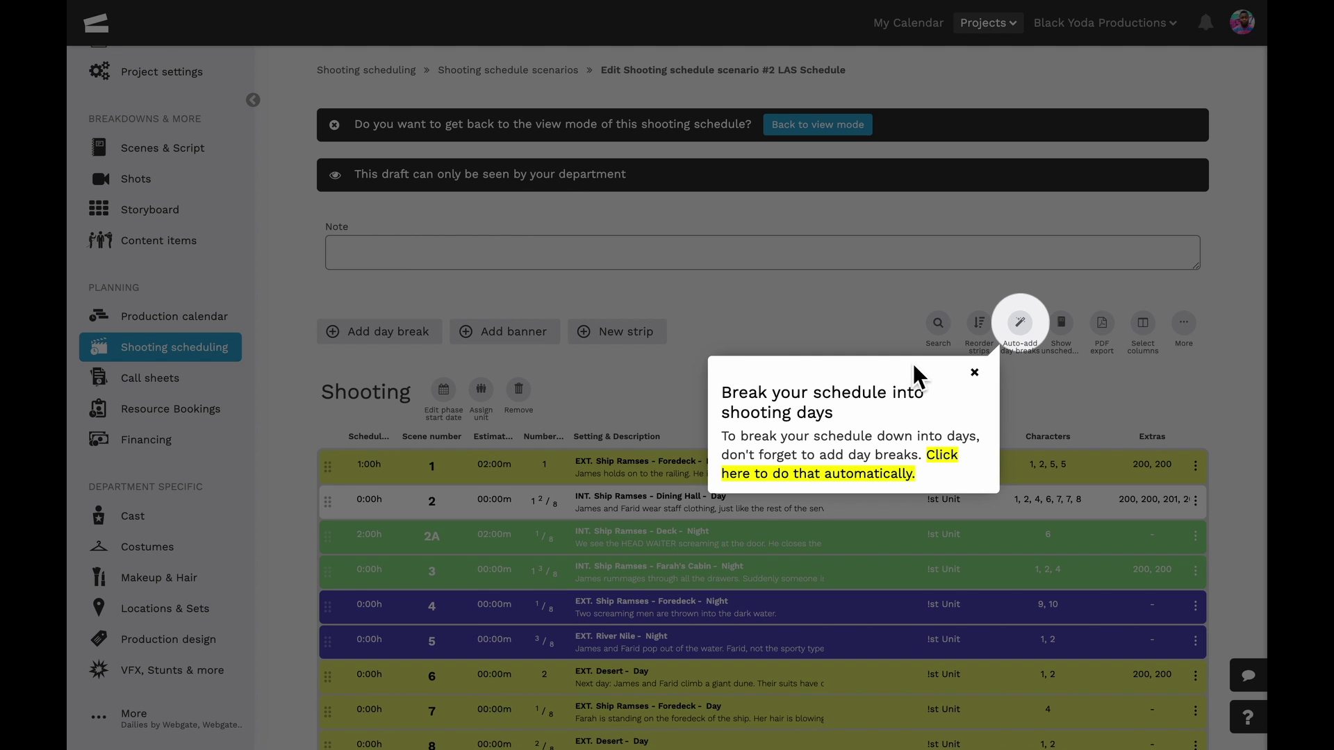
Dismiss the day-breaks tip and reorder the strips by scene number first, then by set.
{"action": "left_click", "coordinate": [974, 373]}
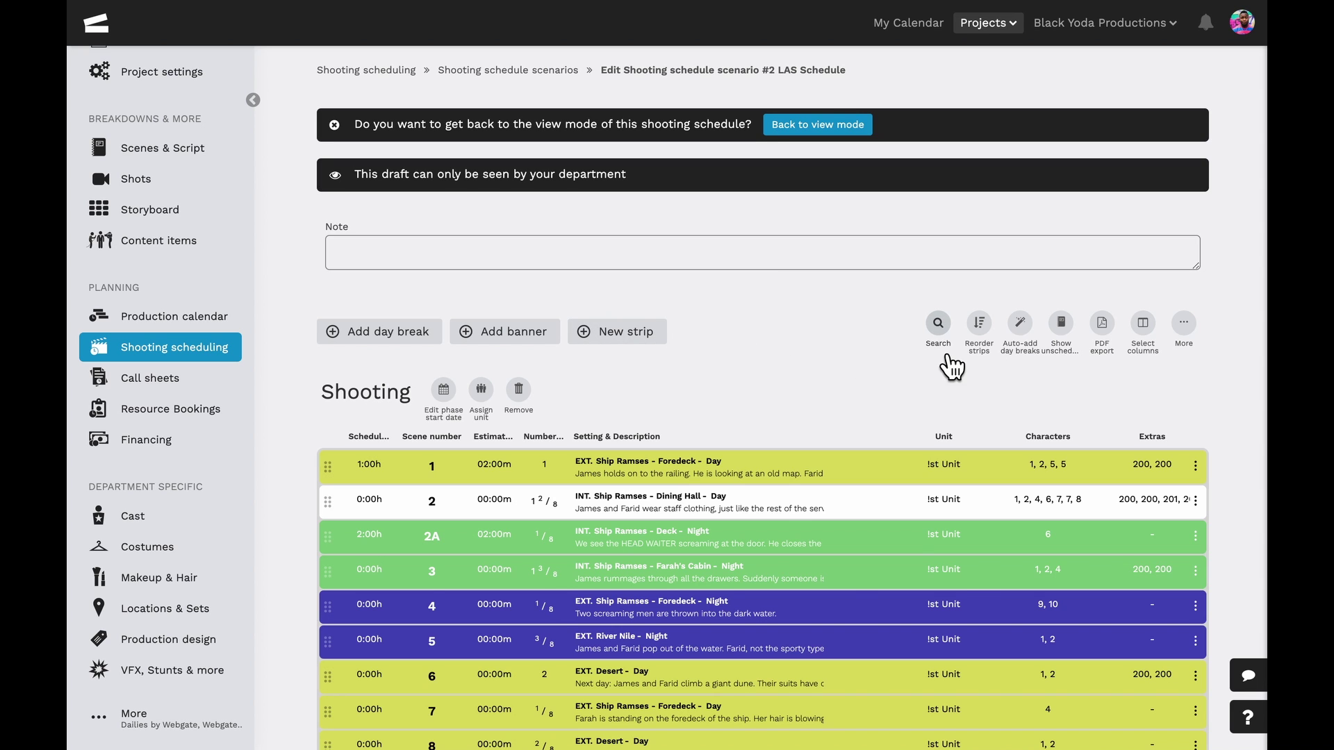
{"action": "left_click", "coordinate": [980, 327]}
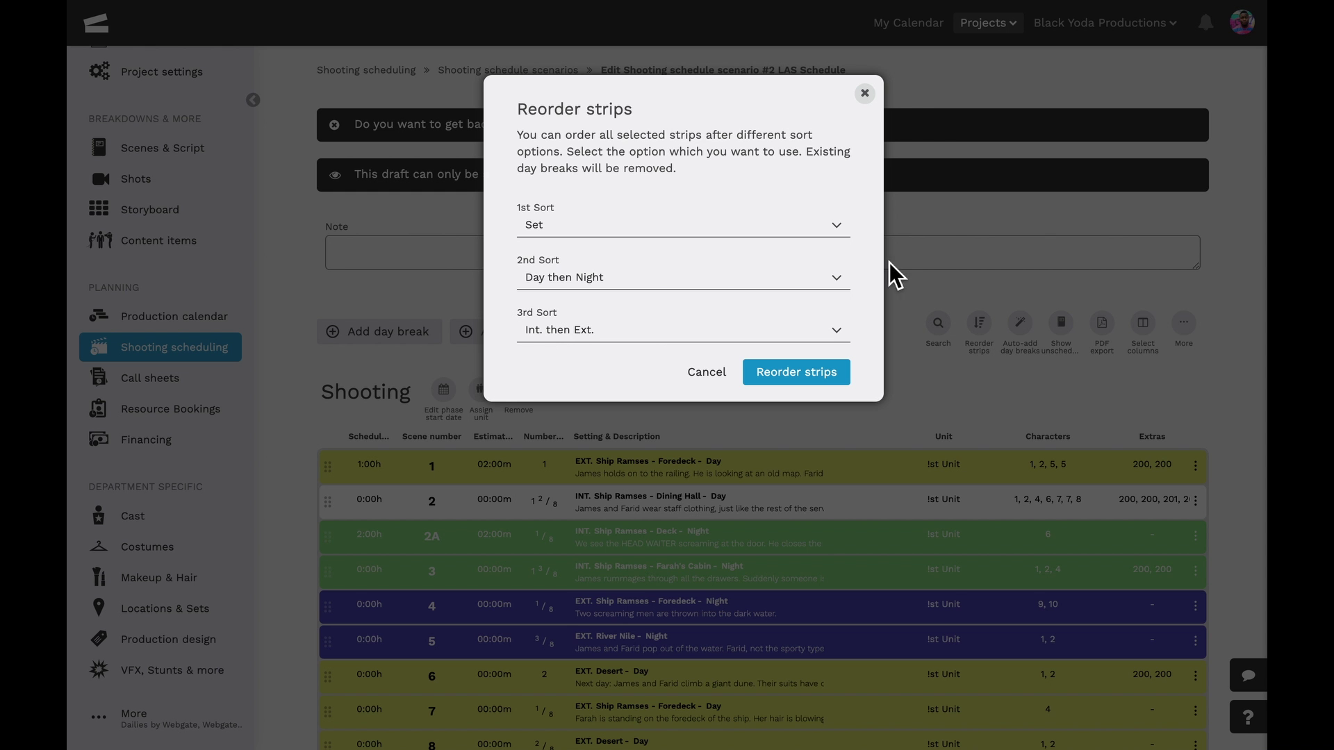
{"action": "left_click", "coordinate": [849, 236]}
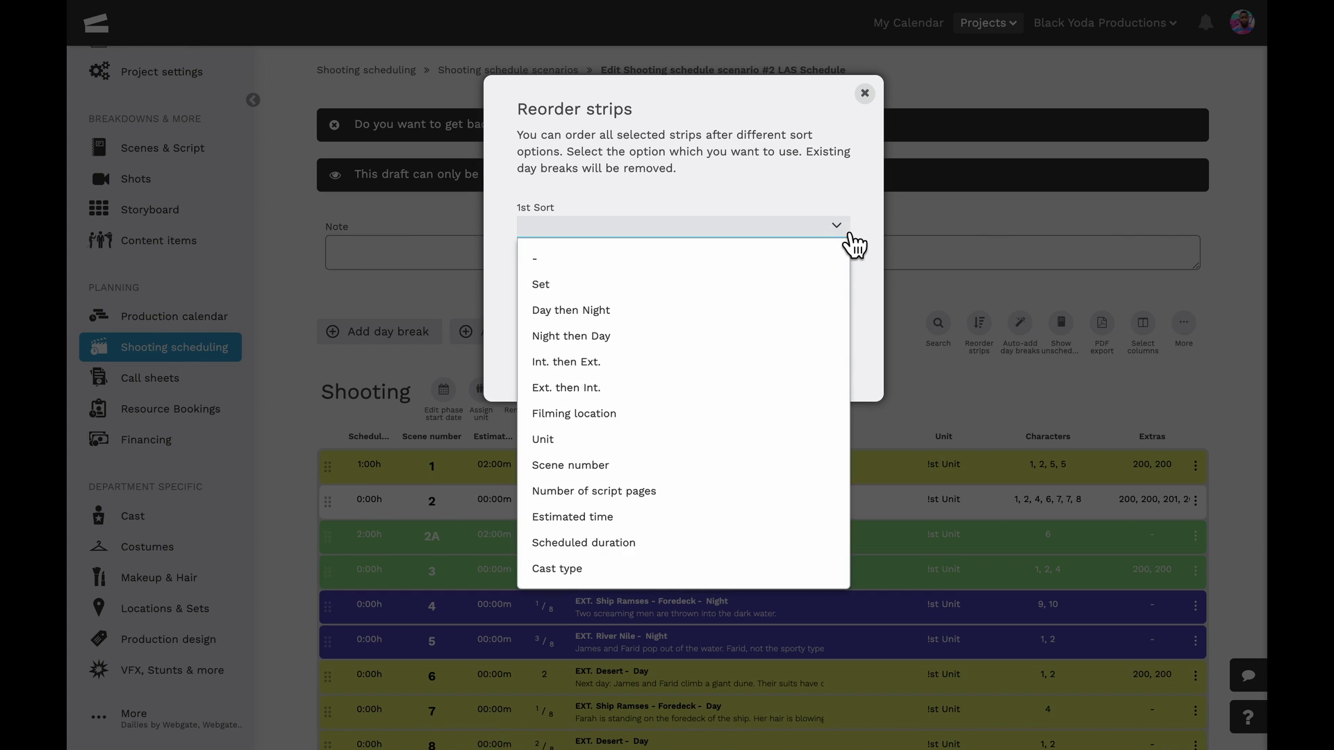
{"action": "left_click", "coordinate": [794, 478]}
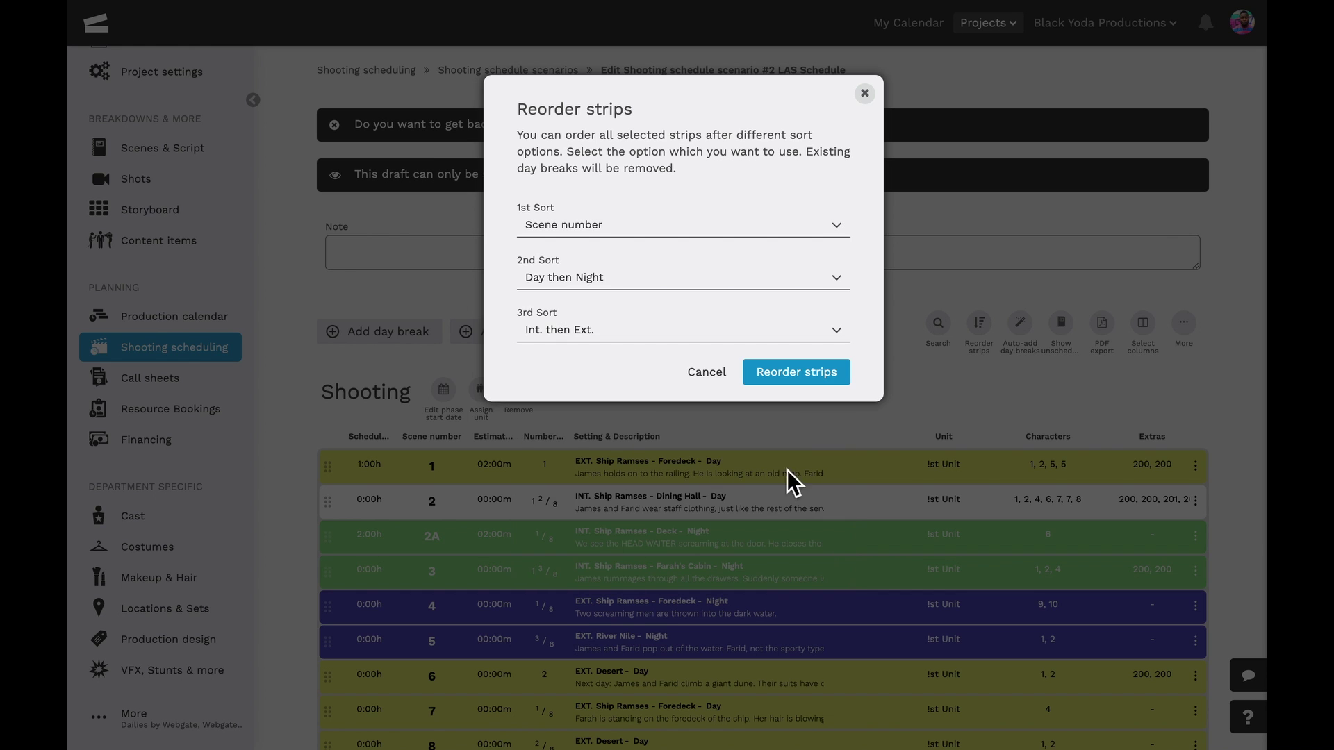
{"action": "left_click", "coordinate": [850, 291]}
{"action": "left_click", "coordinate": [826, 339]}
{"action": "left_click", "coordinate": [812, 375]}
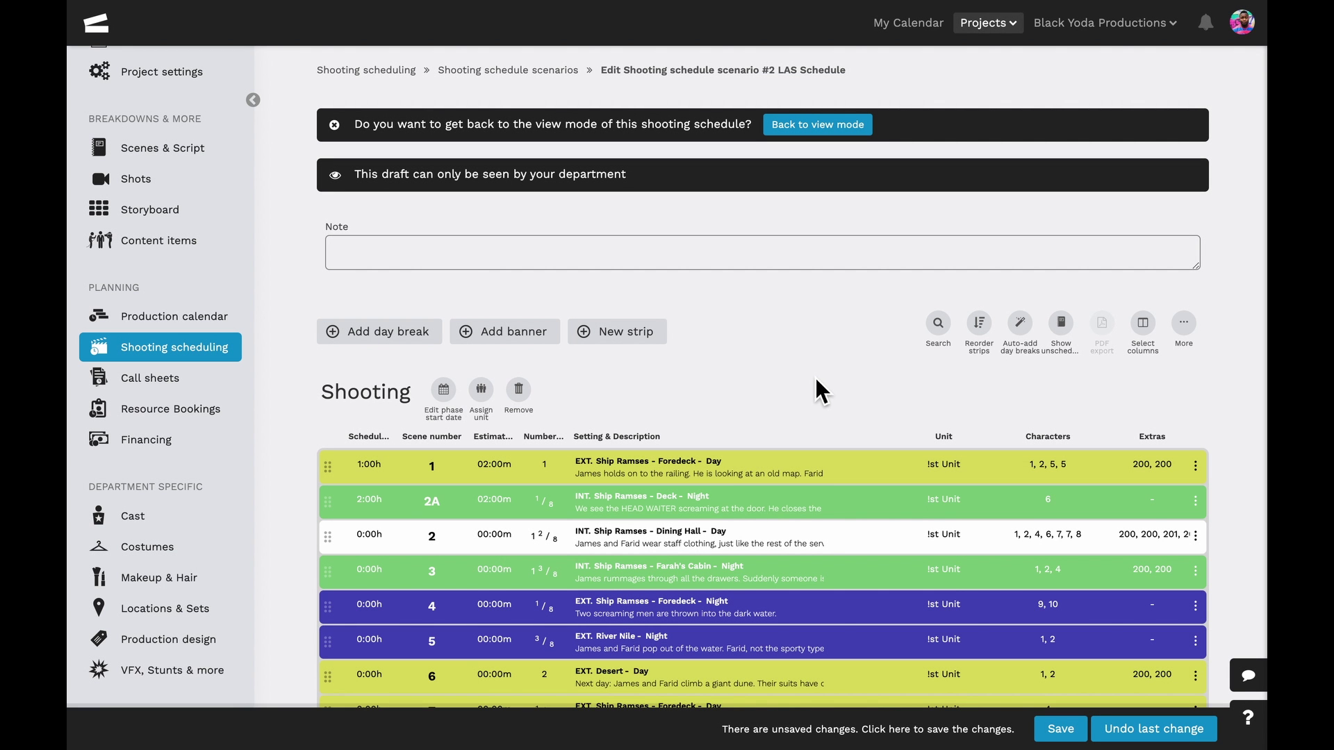
Auto-add day breaks at 1 script page per day, giving 11 days, and show unscheduled scenes.
{"action": "left_click", "coordinate": [1018, 326]}
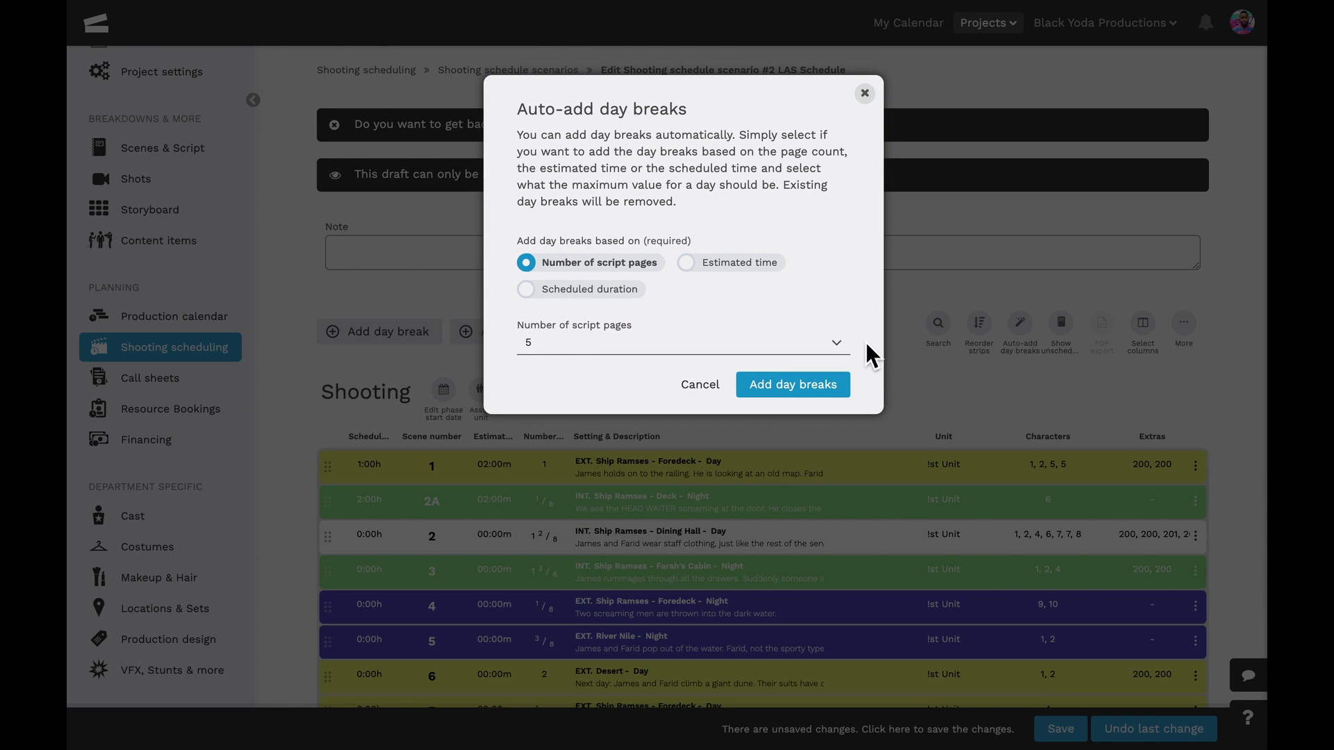
{"action": "left_click", "coordinate": [836, 344]}
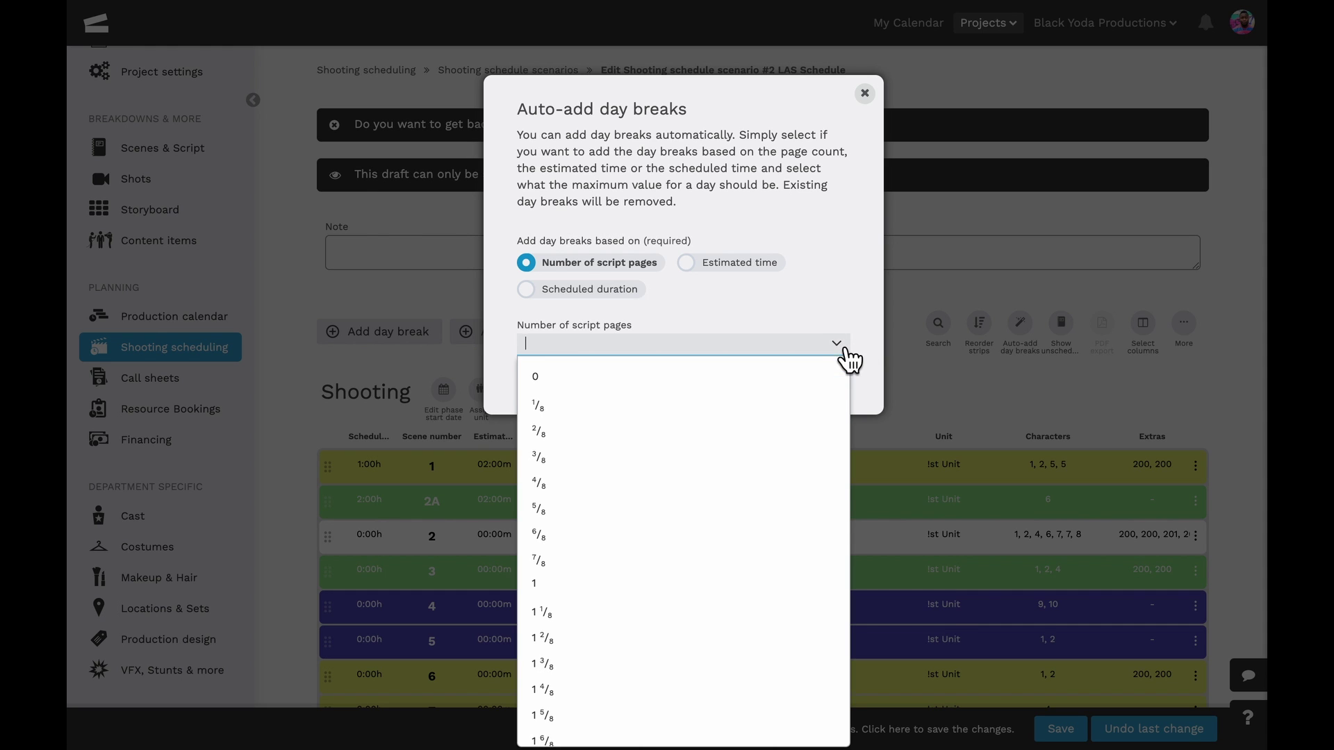
{"action": "left_click", "coordinate": [804, 587]}
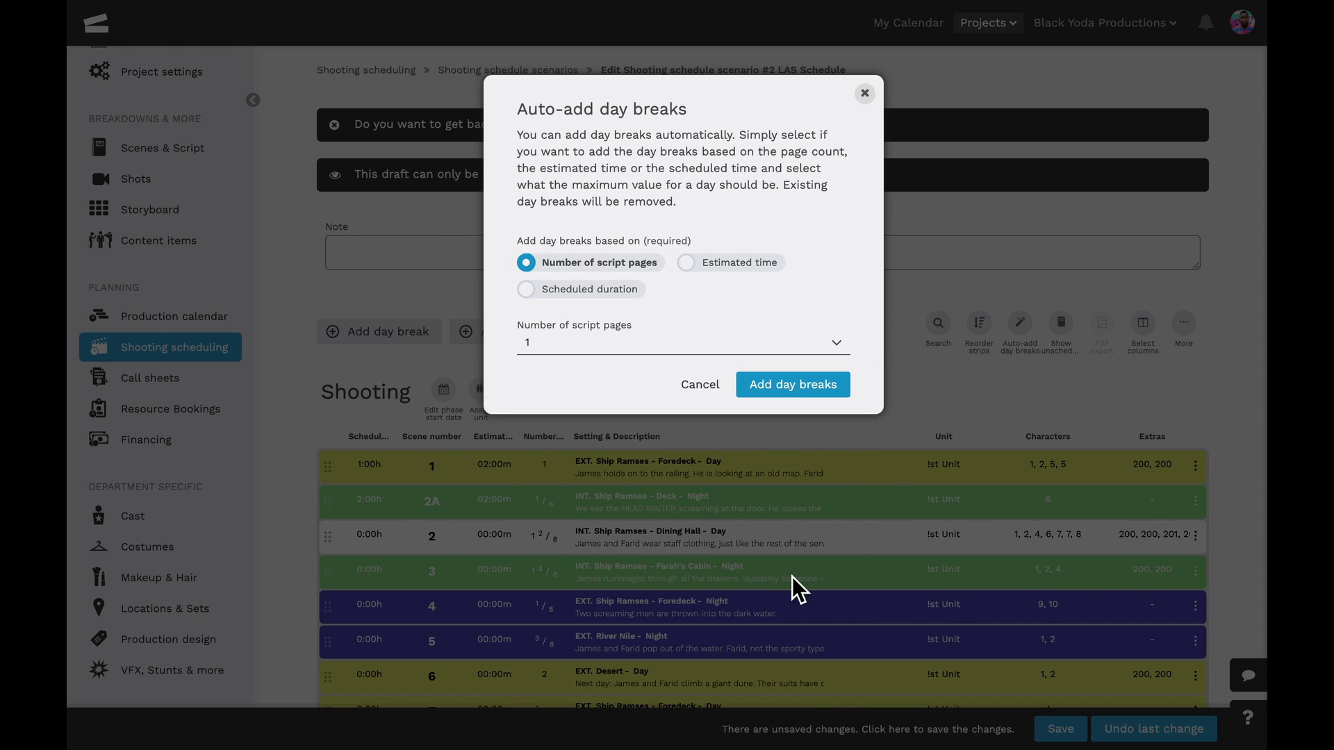
{"action": "left_click", "coordinate": [818, 393]}
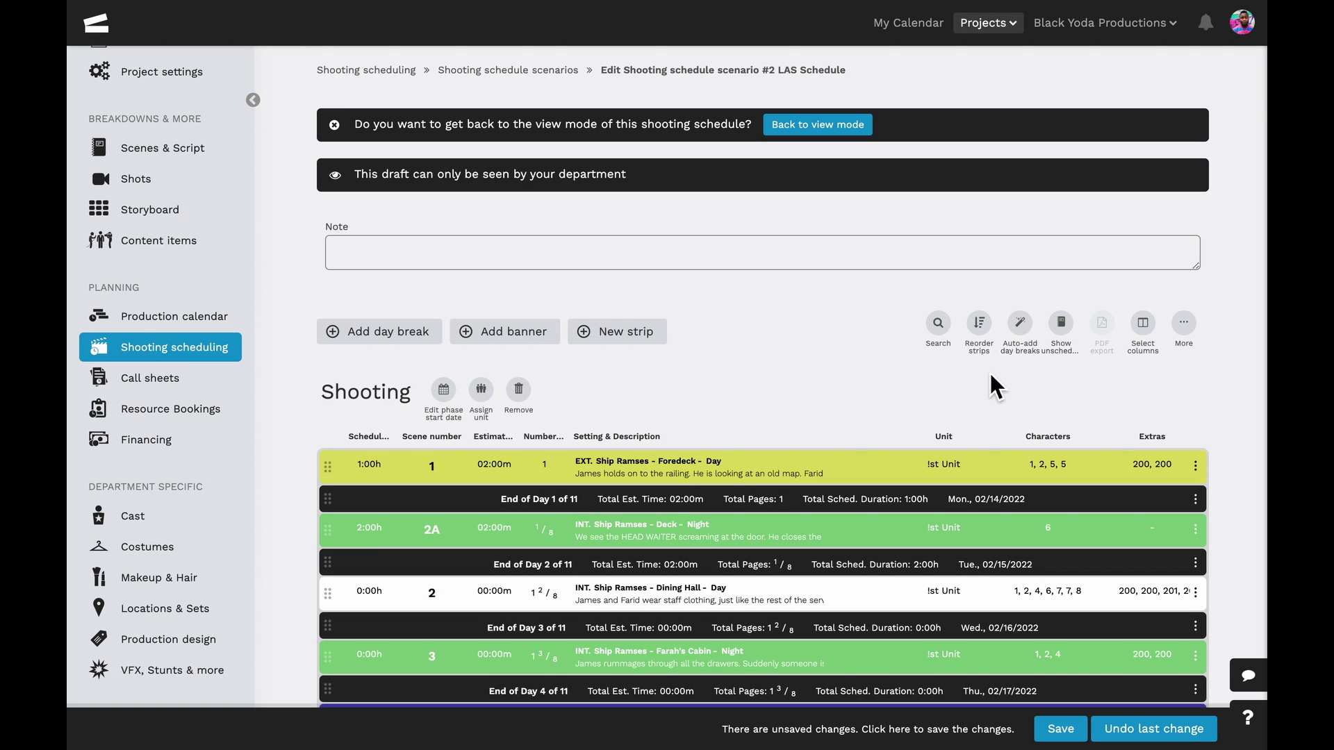
{"action": "left_click", "coordinate": [1060, 325]}
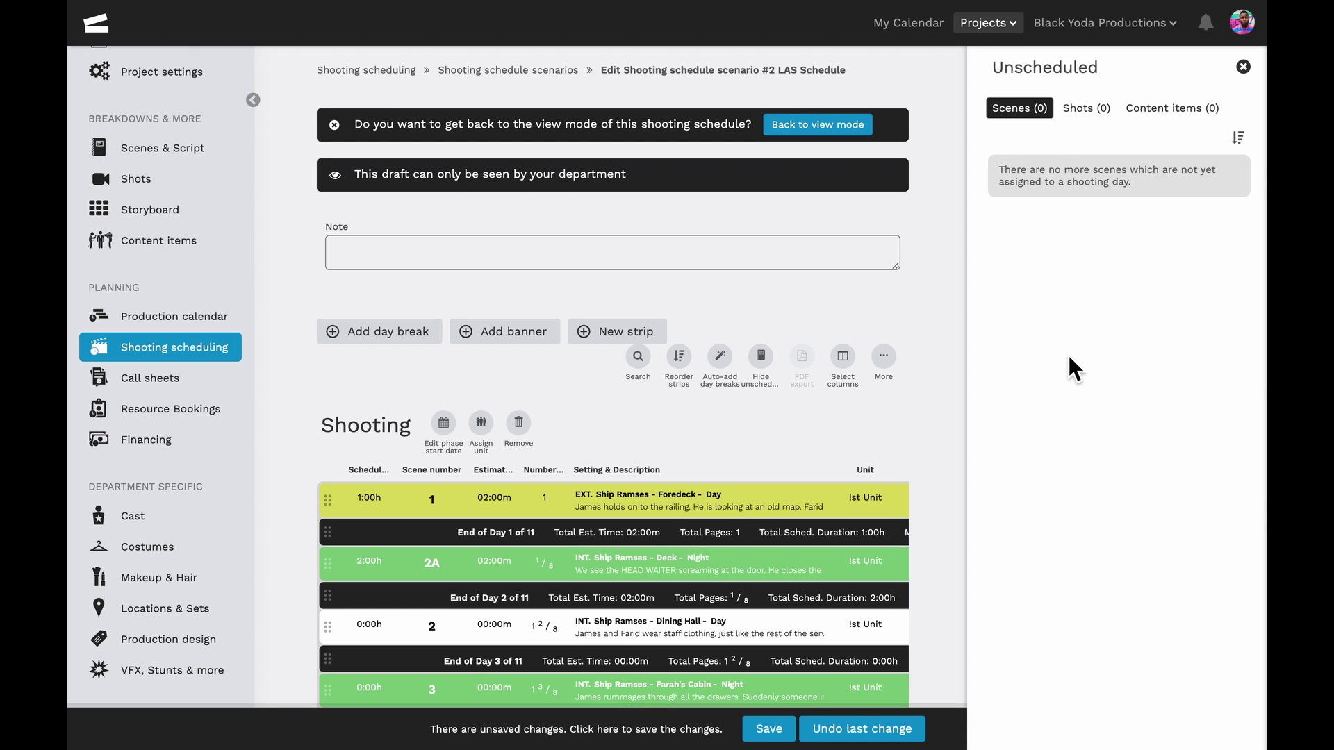
Close the Unscheduled panel and review the column selection, keeping the current columns.
{"action": "left_click", "coordinate": [1243, 67]}
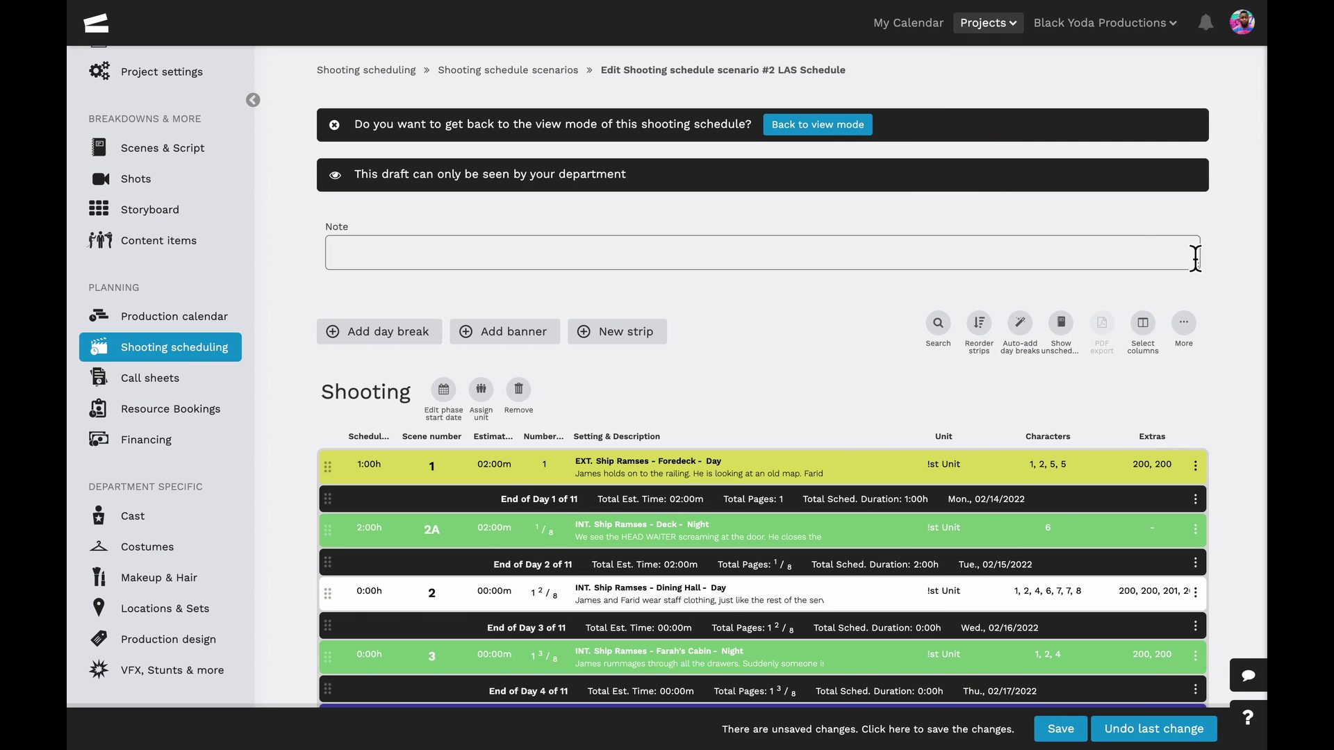
{"action": "left_click", "coordinate": [1148, 345]}
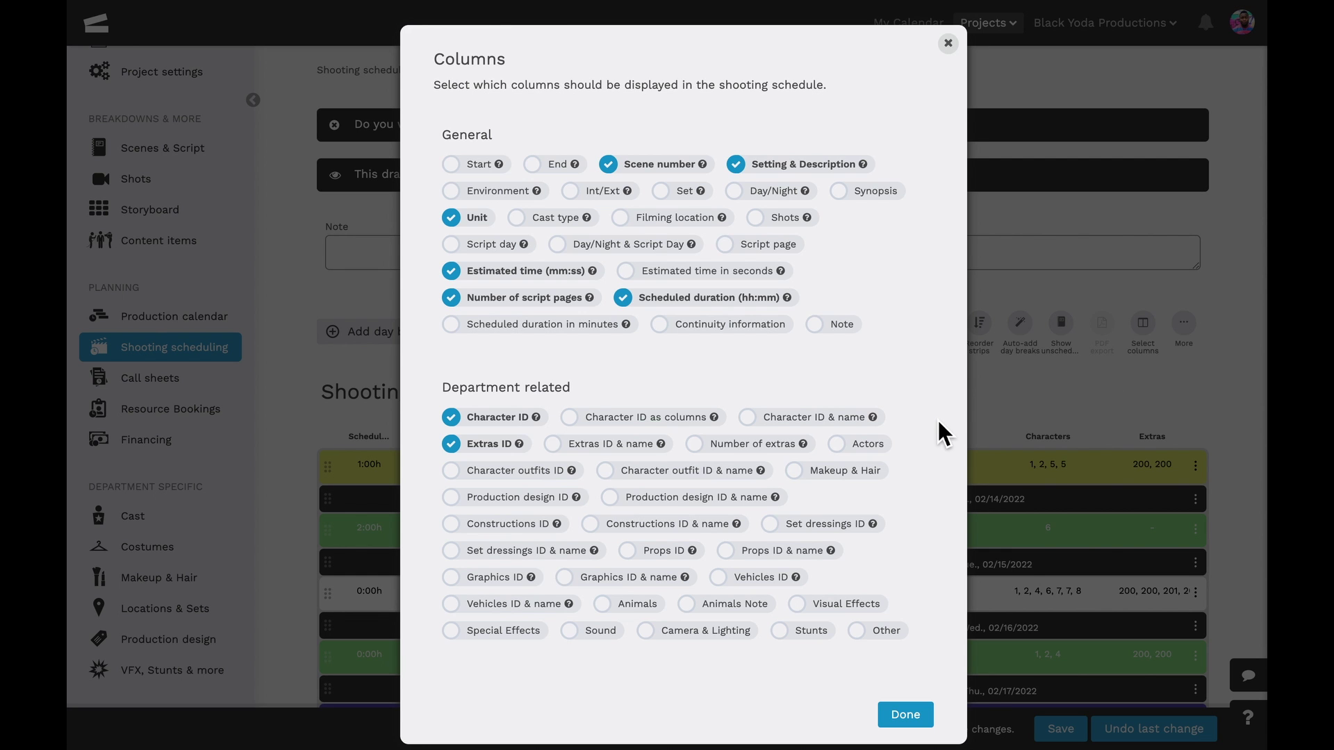
{"action": "scroll", "coordinate": [923, 425], "scroll_direction": "down", "scroll_amount": 2}
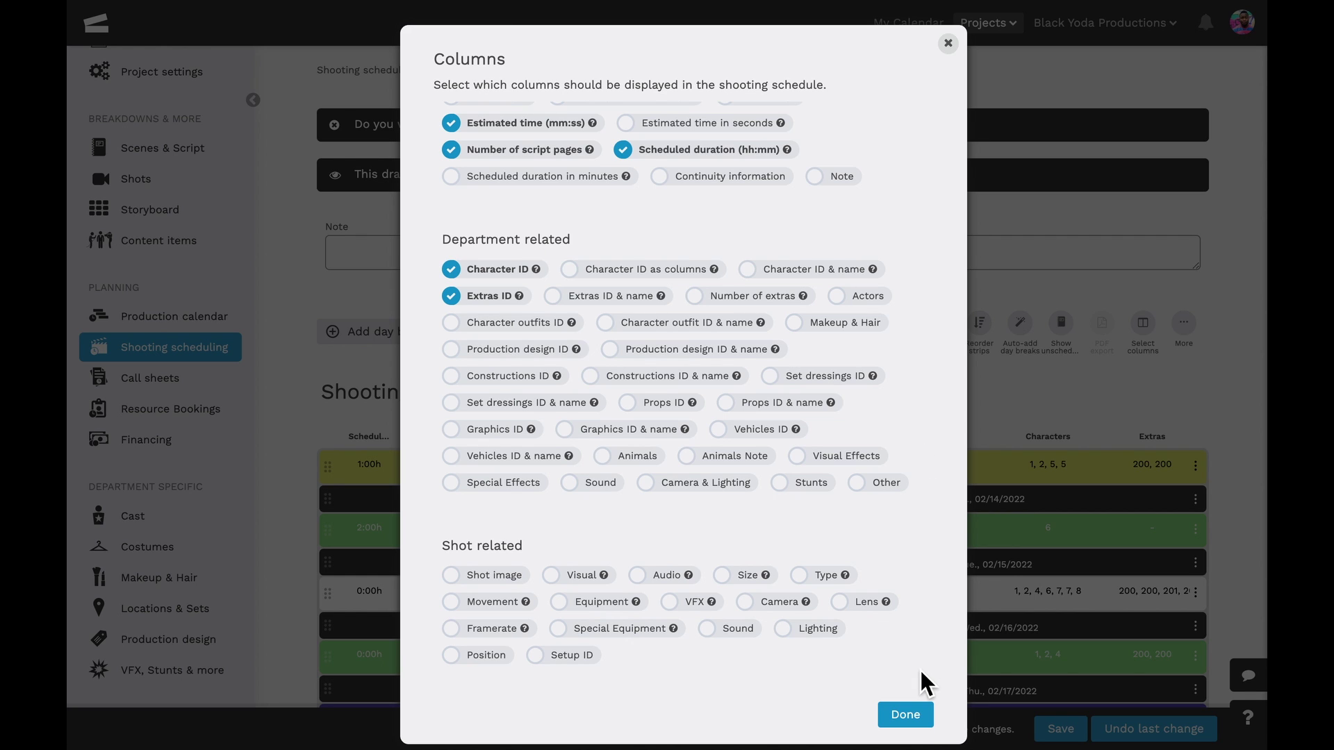
{"action": "left_click", "coordinate": [919, 721]}
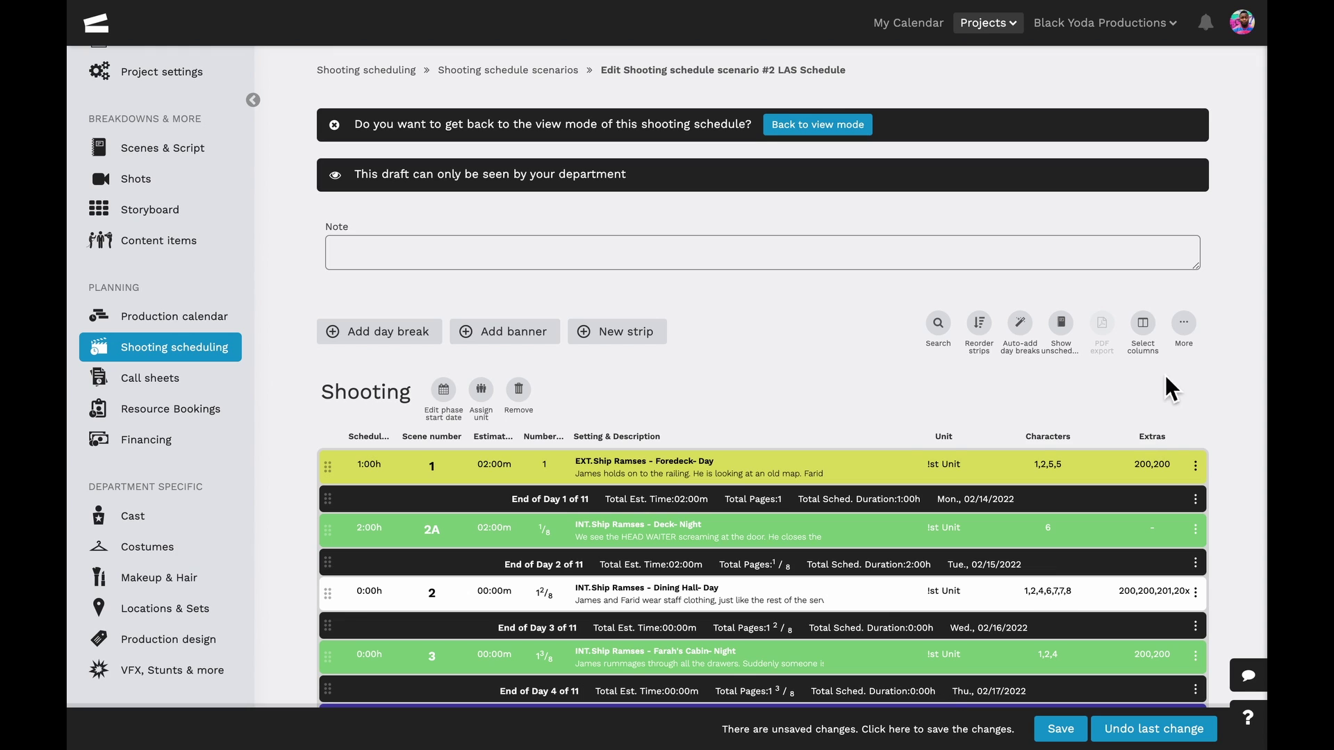
Look over the additional schedule actions, then save the pending strip changes.
{"action": "left_click", "coordinate": [1194, 351]}
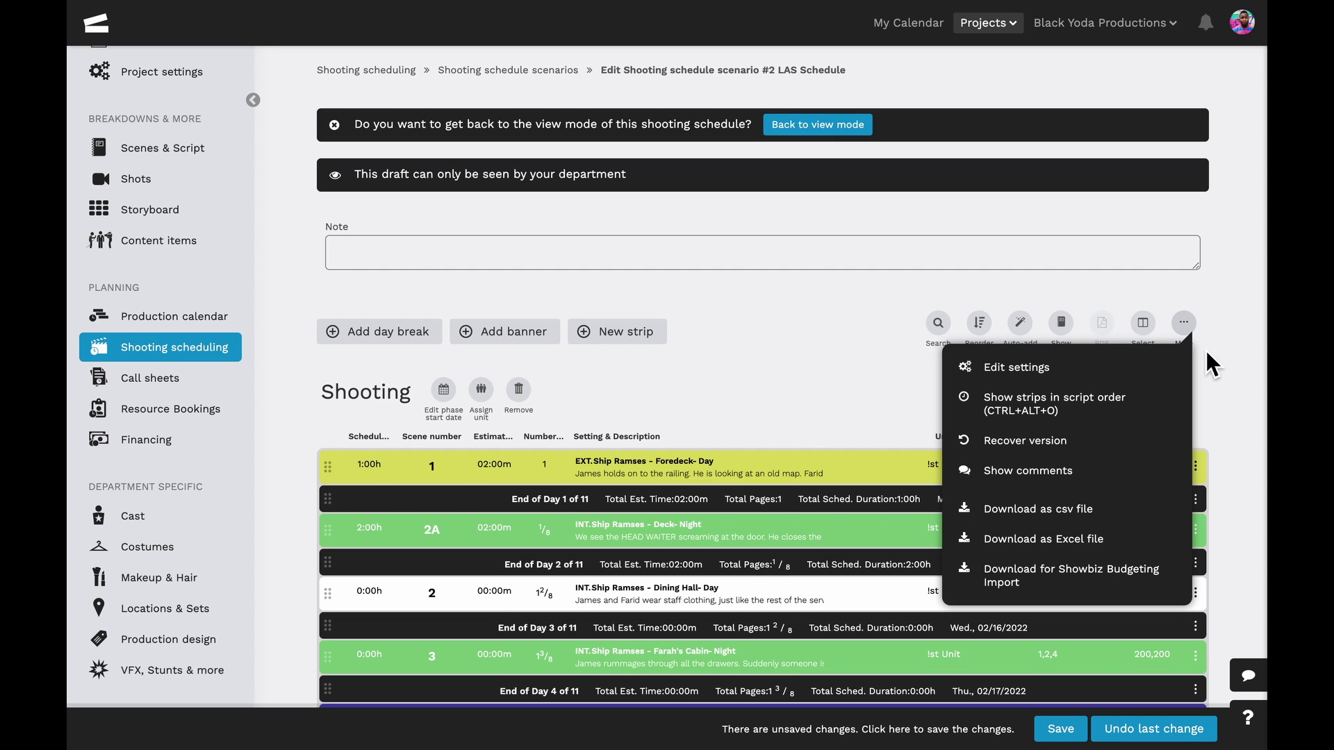
{"action": "left_click", "coordinate": [1206, 351]}
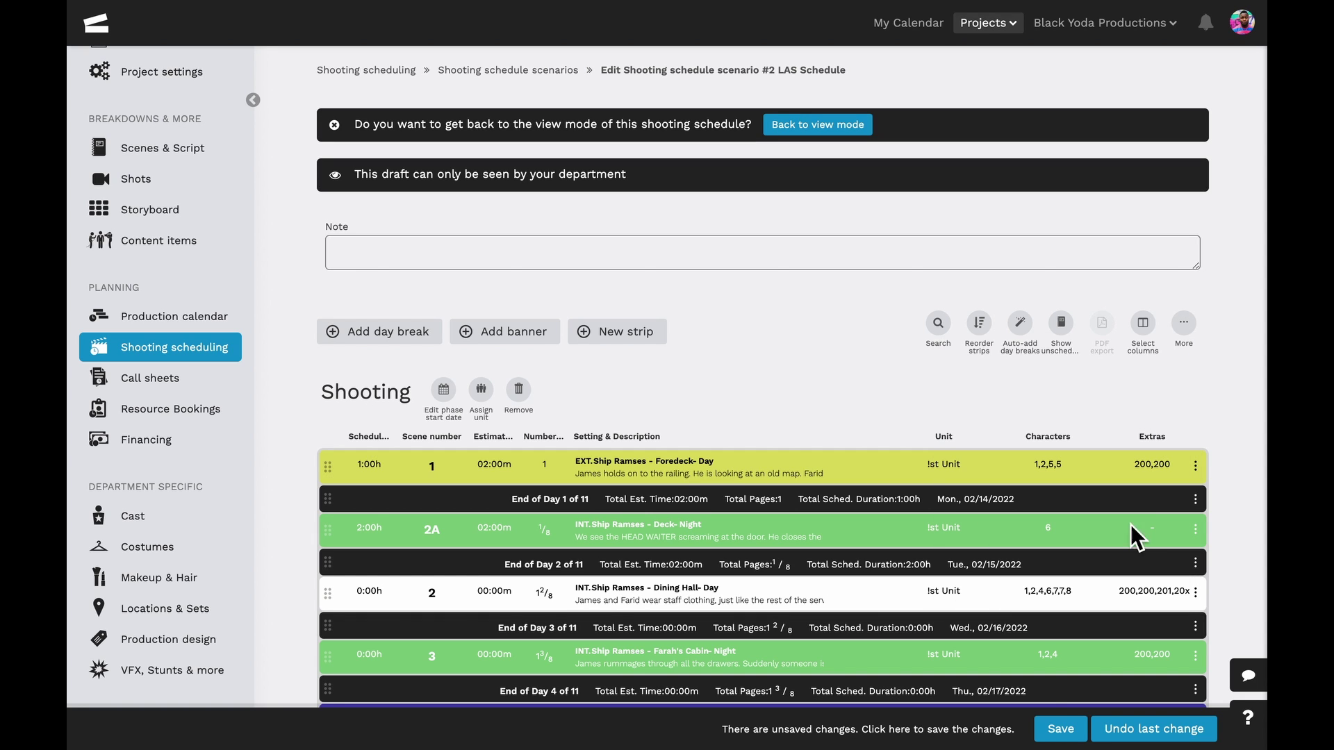
{"action": "left_click", "coordinate": [1063, 731]}
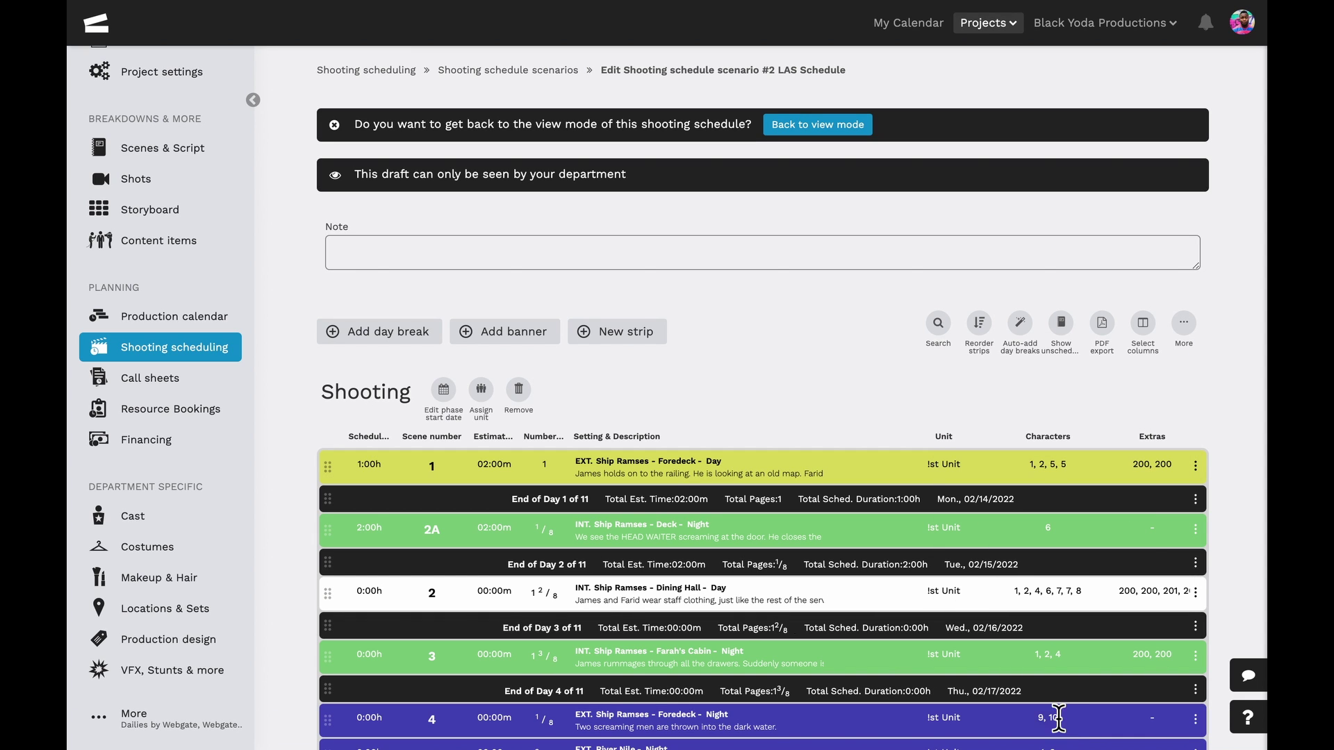
Preview each PDF export type, then choose 'by Scene ID' with Horizontal A and continue.
{"action": "left_click", "coordinate": [1108, 360]}
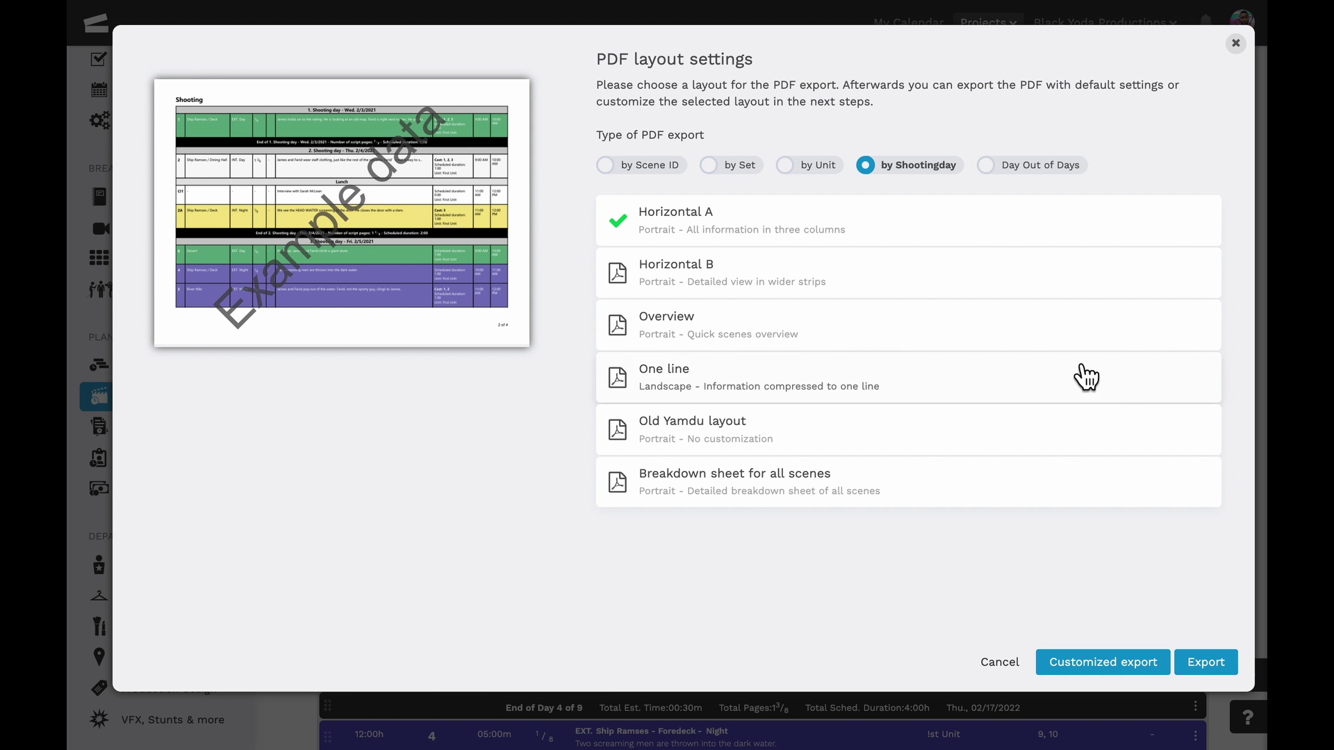
{"action": "left_click", "coordinate": [658, 168]}
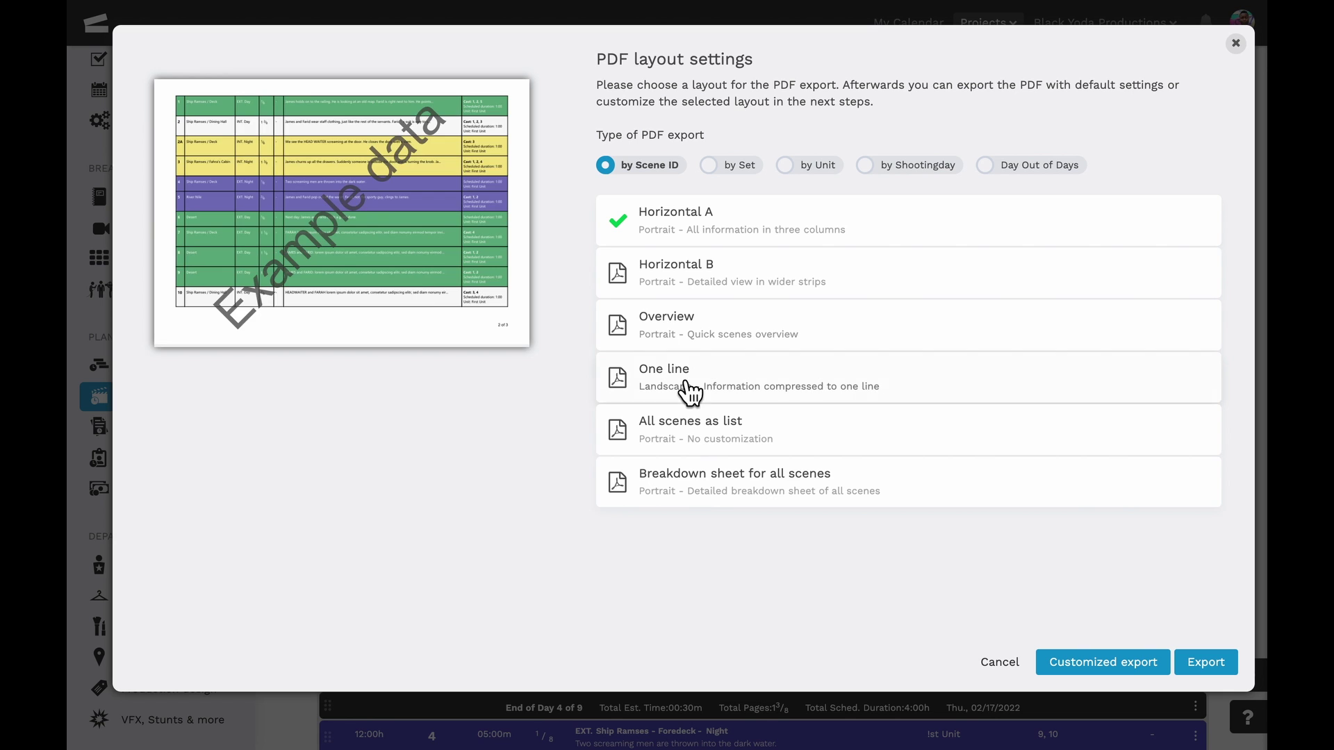
{"action": "left_click", "coordinate": [744, 168]}
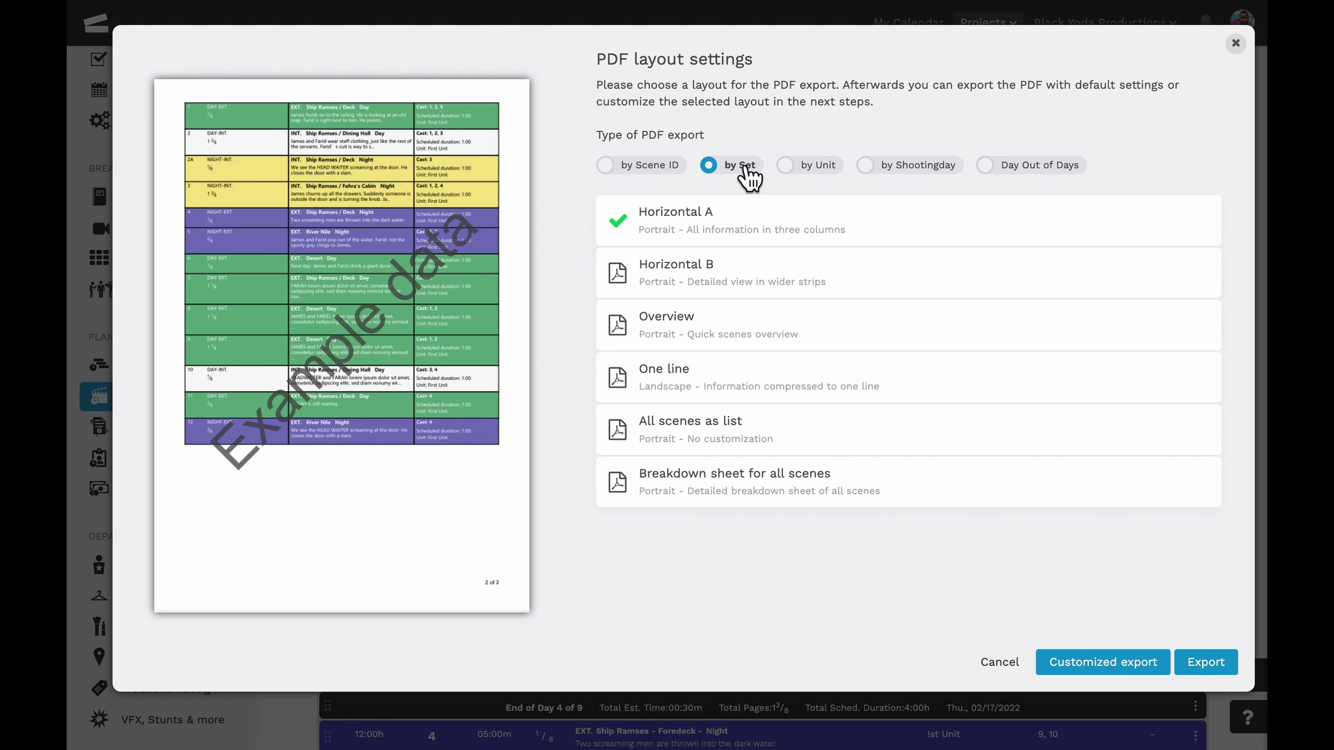
{"action": "left_click", "coordinate": [814, 169]}
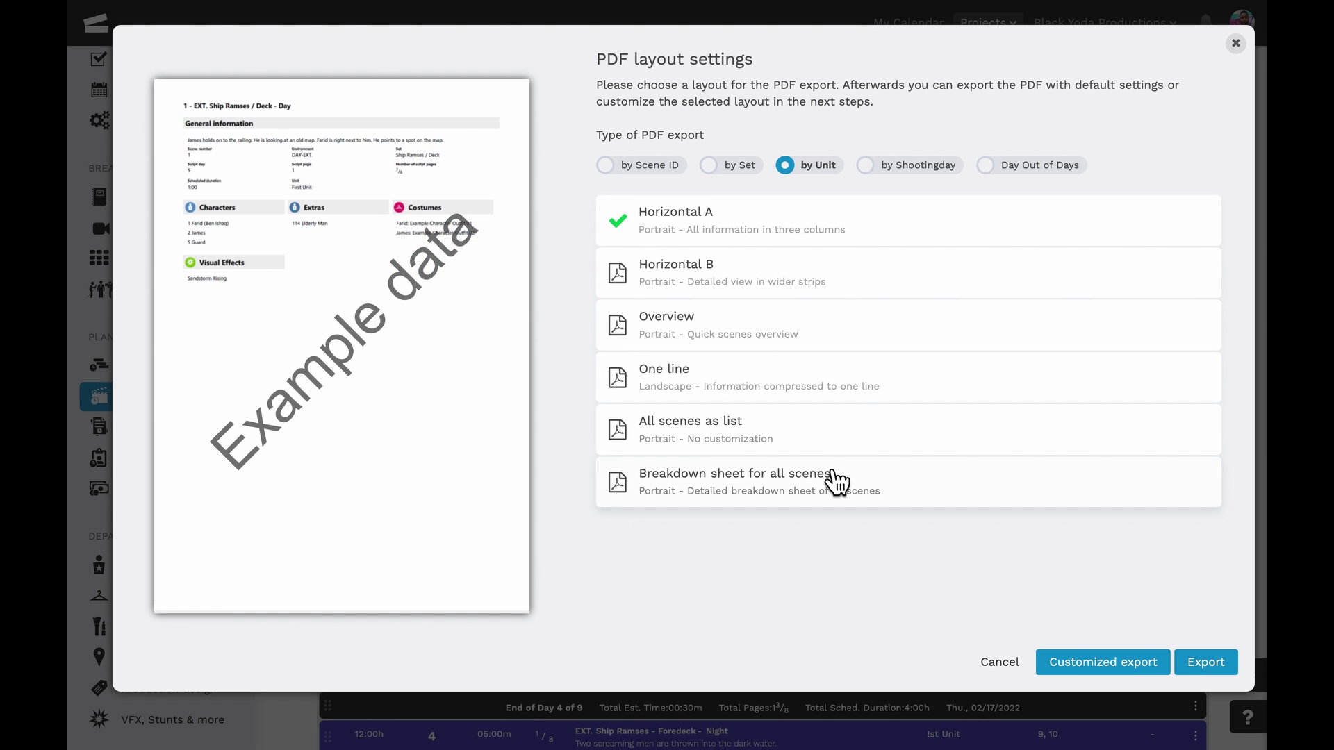
{"action": "left_click", "coordinate": [905, 174]}
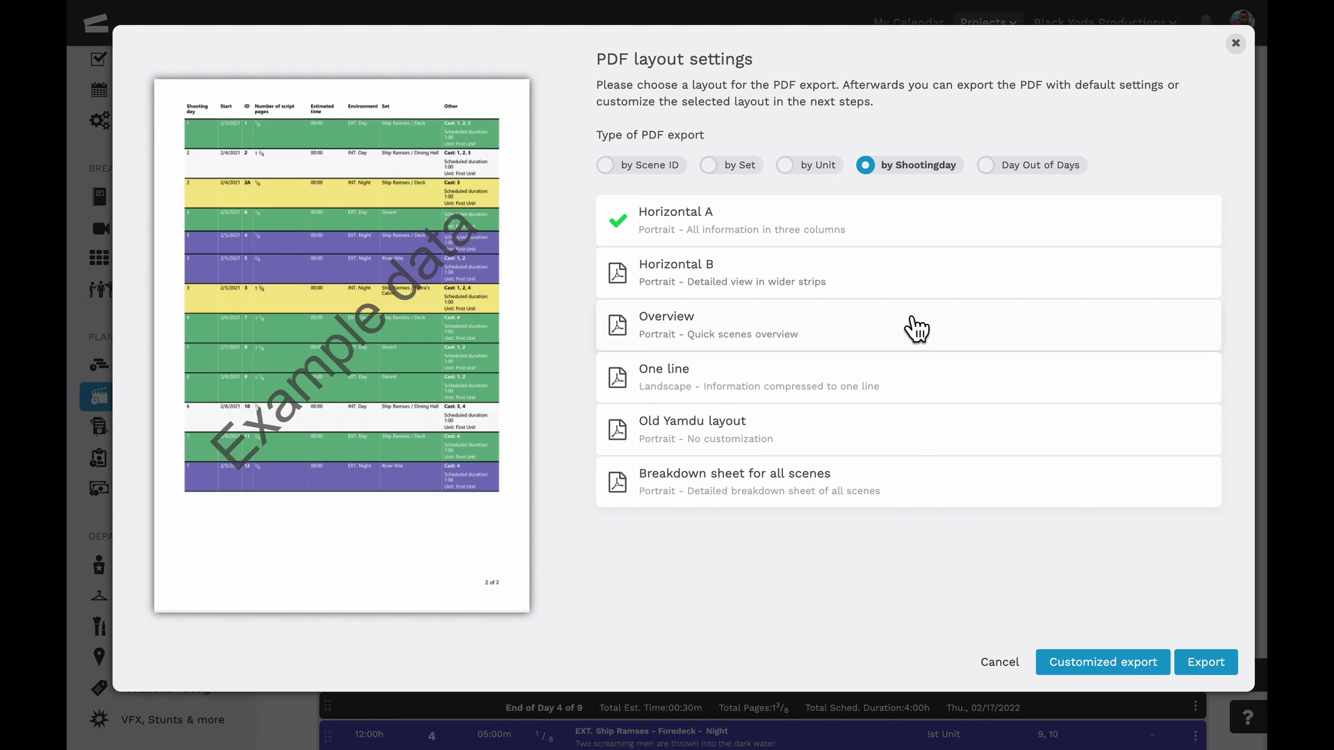
{"action": "left_click", "coordinate": [1018, 174]}
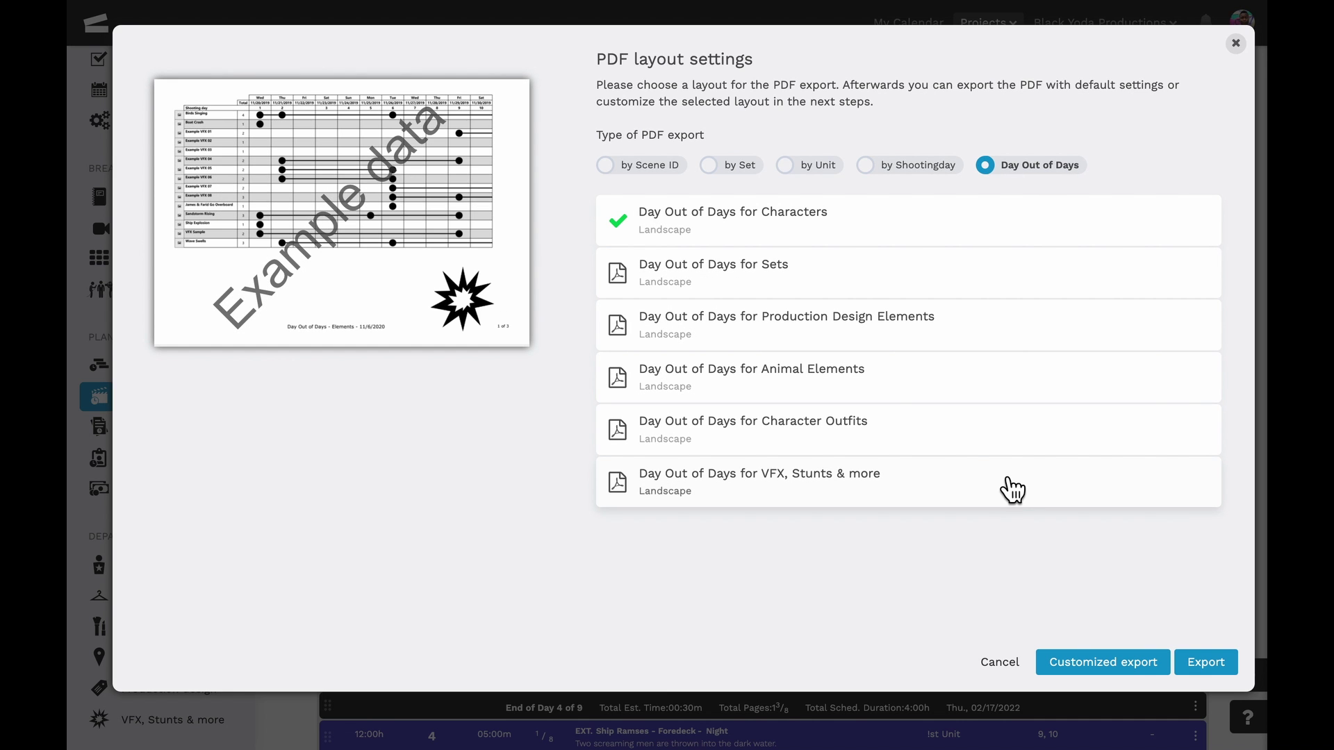
{"action": "left_click", "coordinate": [666, 170]}
{"action": "left_click", "coordinate": [1081, 657]}
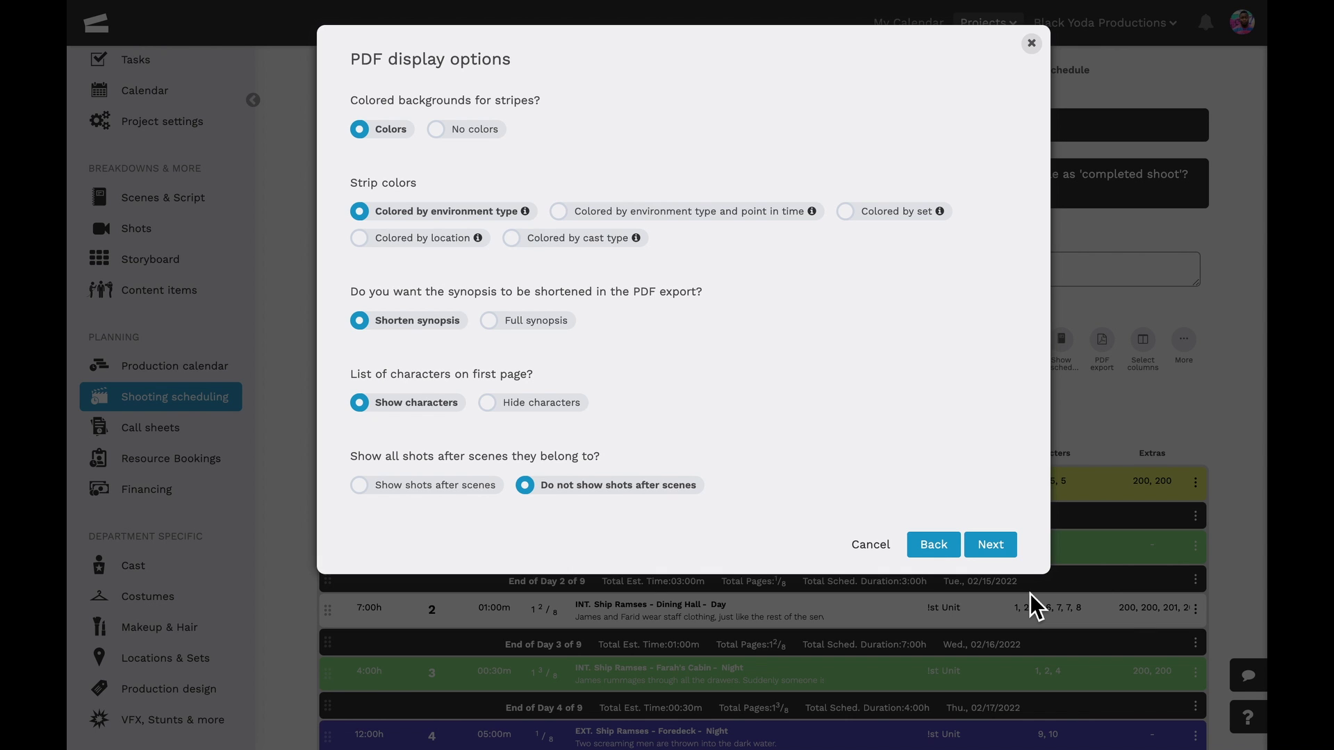
Export the PDF titled '#2 LAS Schedule' with default fields and no filters, saving the export settings.
{"action": "left_click", "coordinate": [992, 544]}
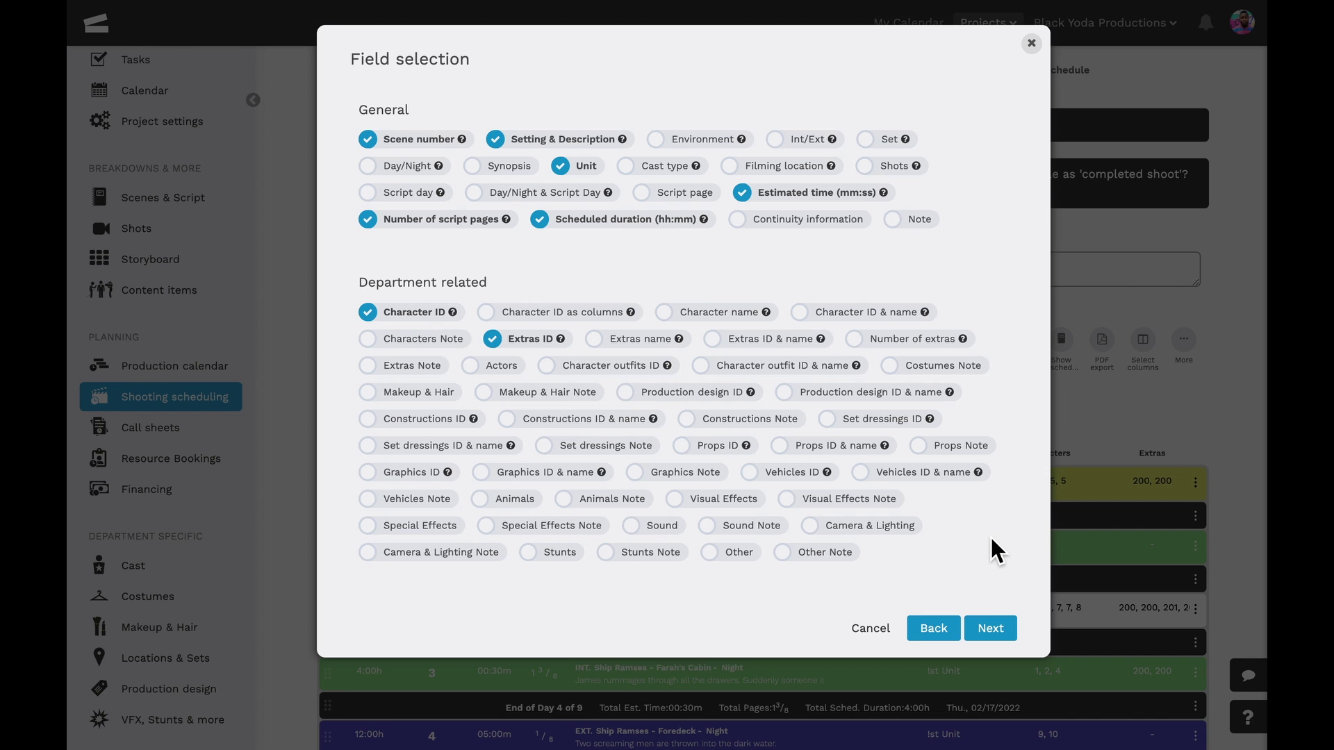
{"action": "left_click", "coordinate": [994, 630]}
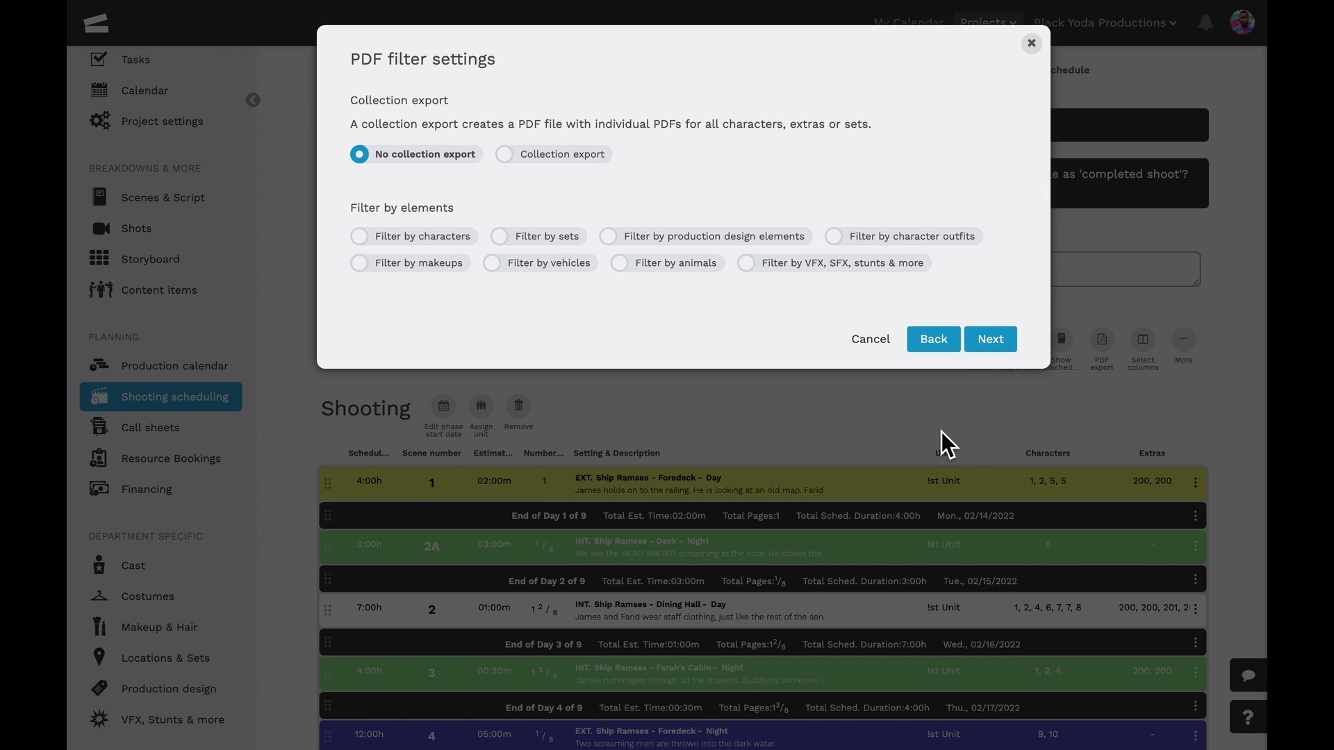
{"action": "left_click", "coordinate": [990, 346]}
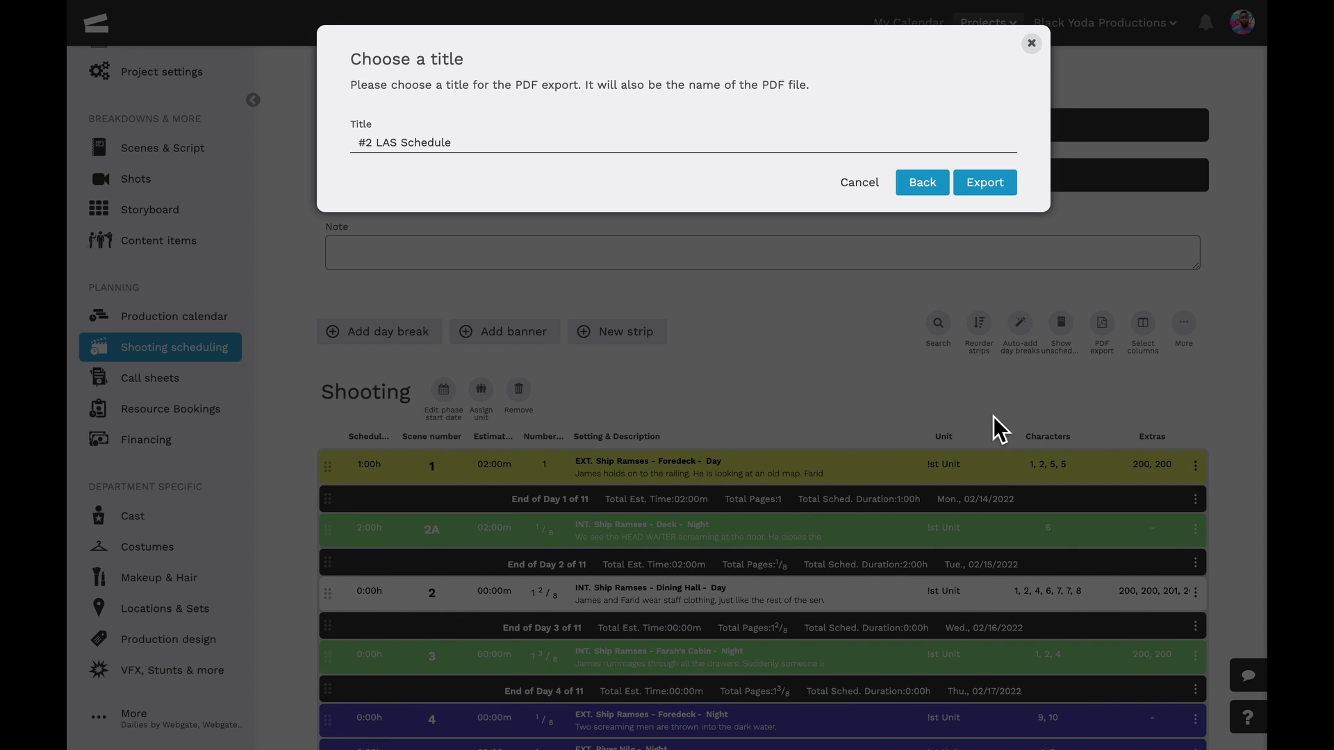
{"action": "left_click", "coordinate": [986, 183]}
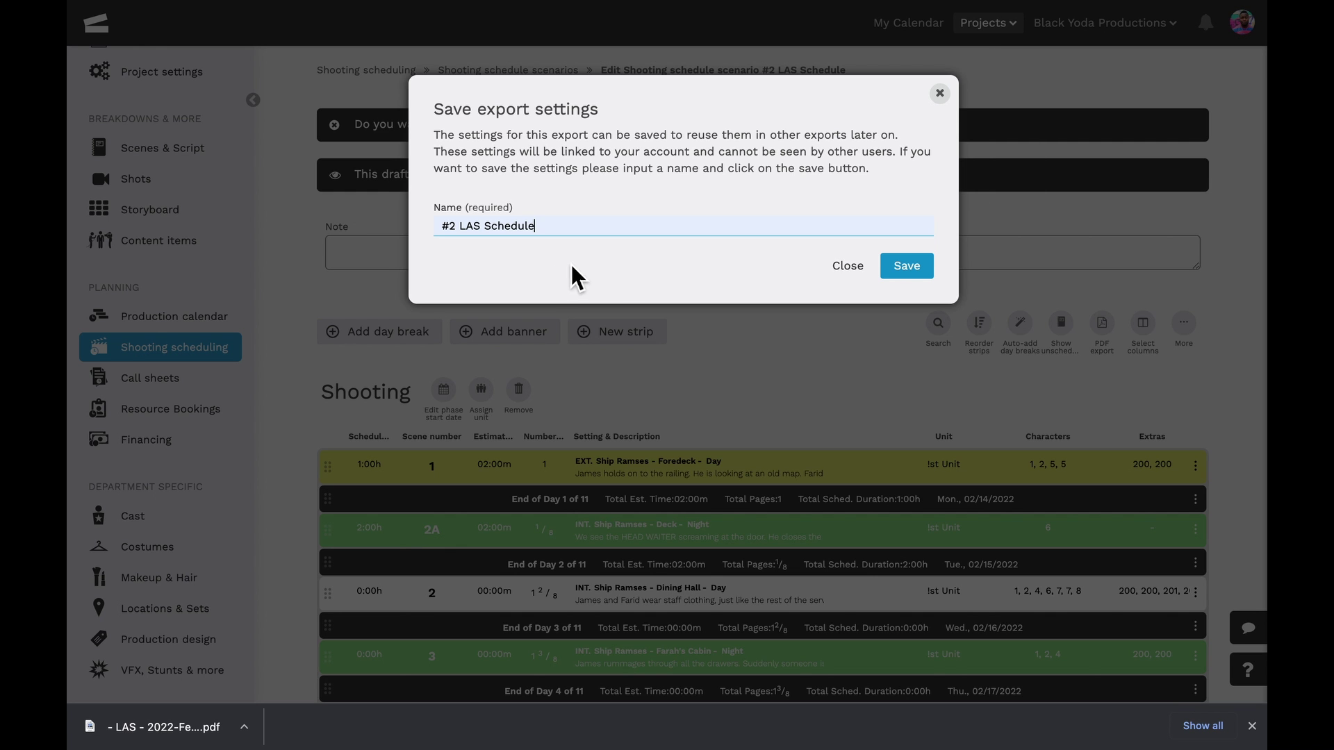
{"action": "left_click", "coordinate": [913, 274]}
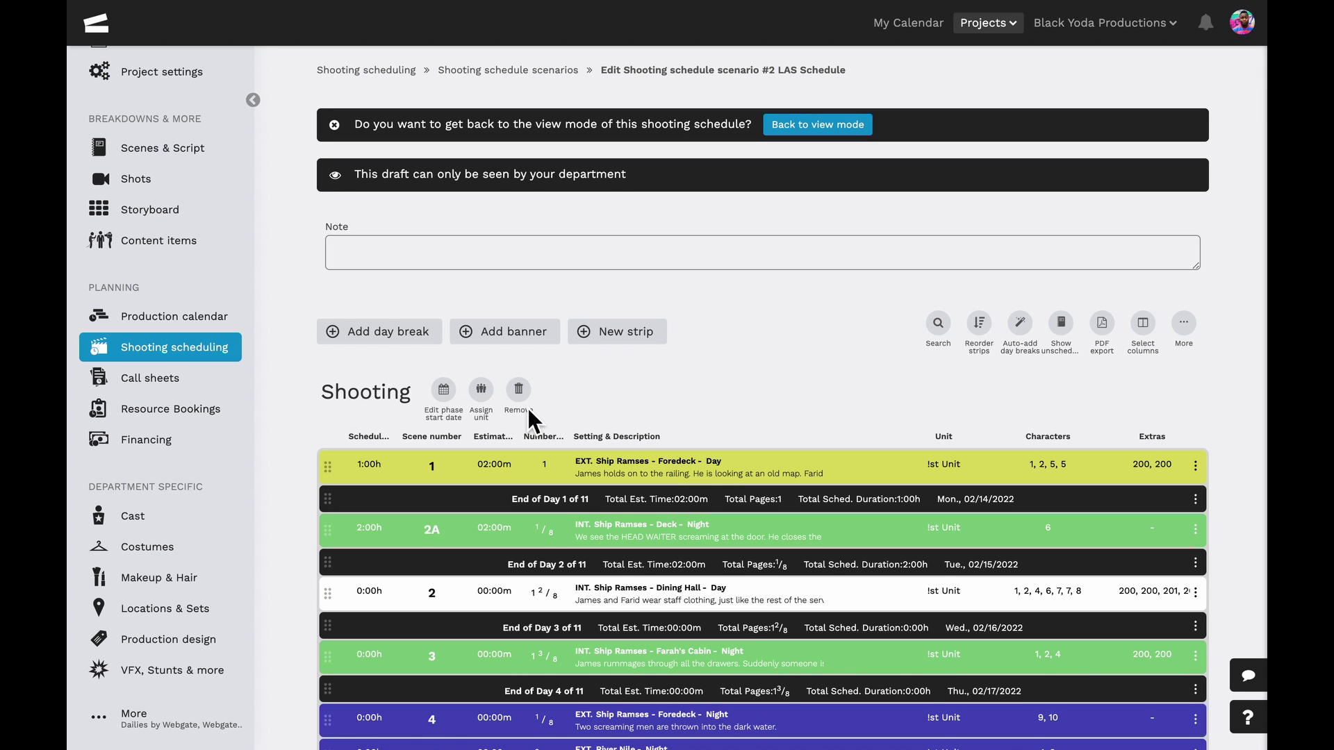
Inspect the first strip's duration, estimated time, page count, environment and set without changing them.
{"action": "left_click", "coordinate": [385, 466]}
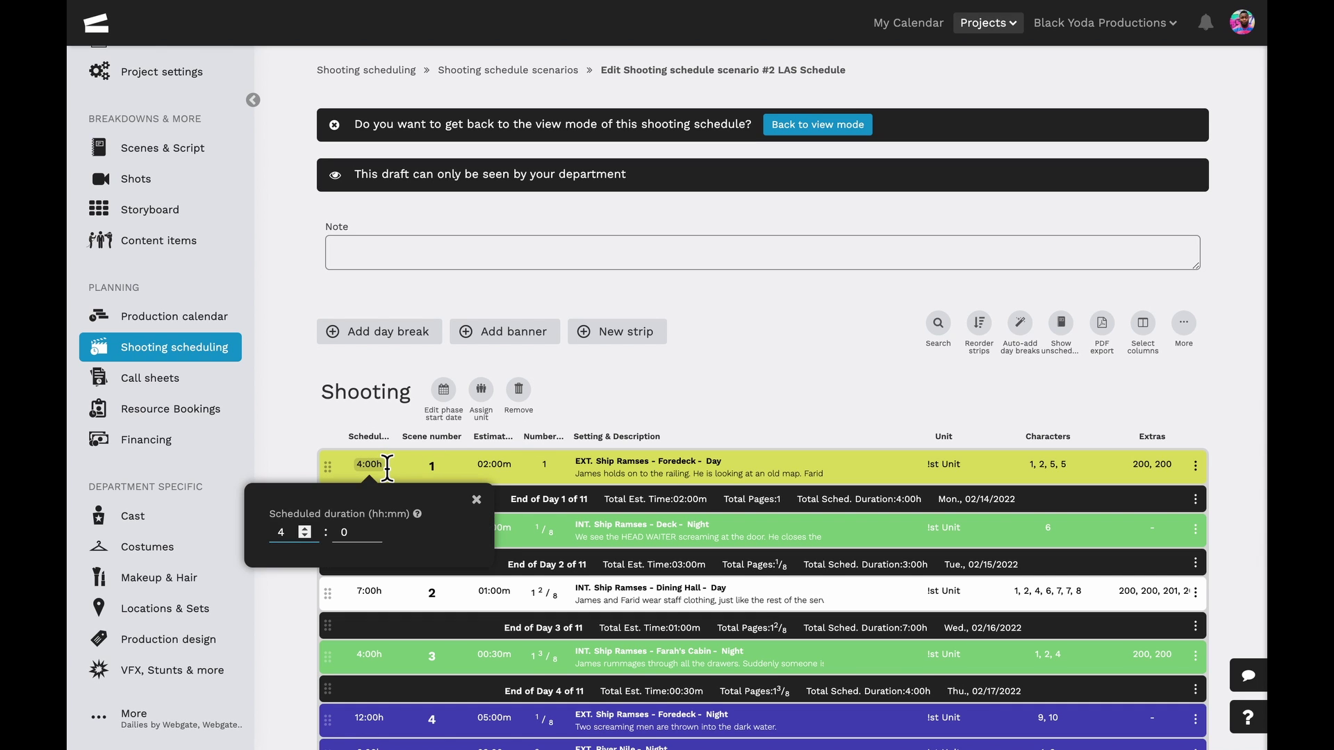
{"action": "left_click", "coordinate": [387, 468]}
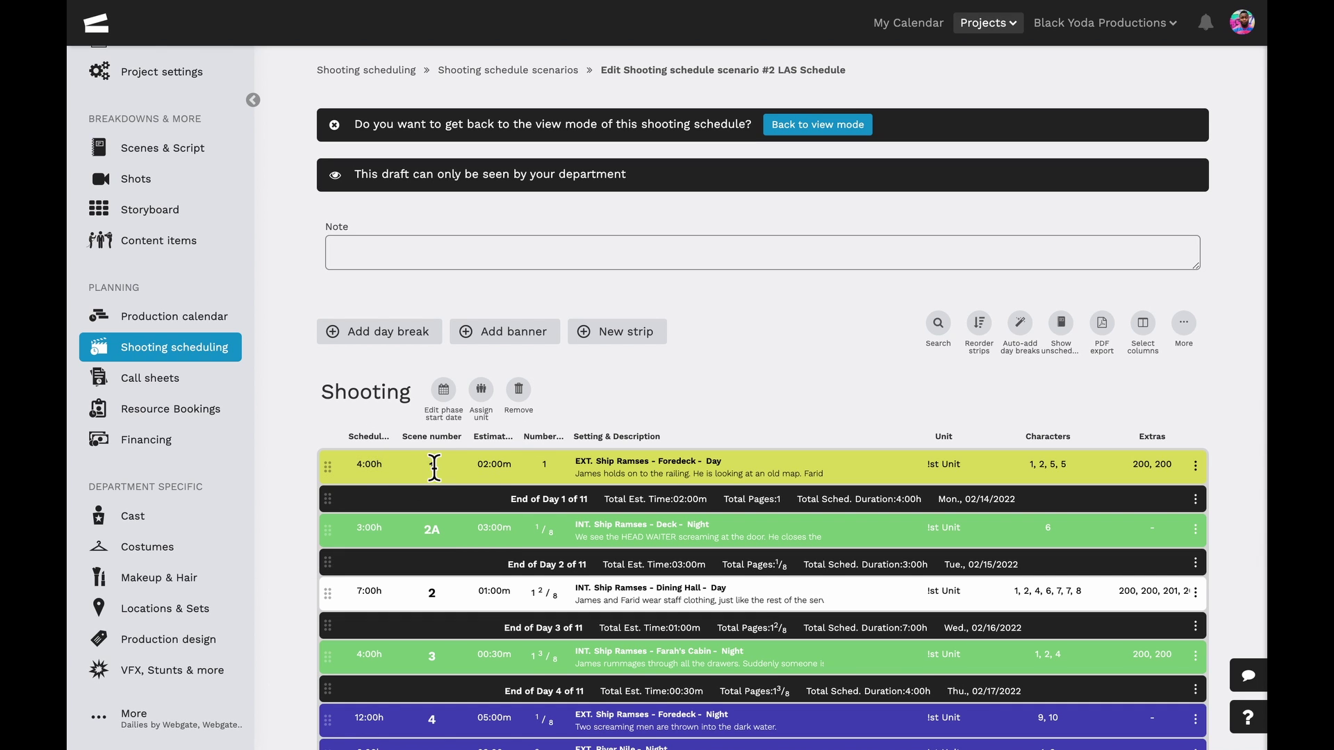
{"action": "left_click", "coordinate": [515, 467]}
{"action": "left_click", "coordinate": [516, 467]}
{"action": "left_click", "coordinate": [548, 468]}
{"action": "left_click", "coordinate": [549, 467]}
{"action": "left_click", "coordinate": [585, 461]}
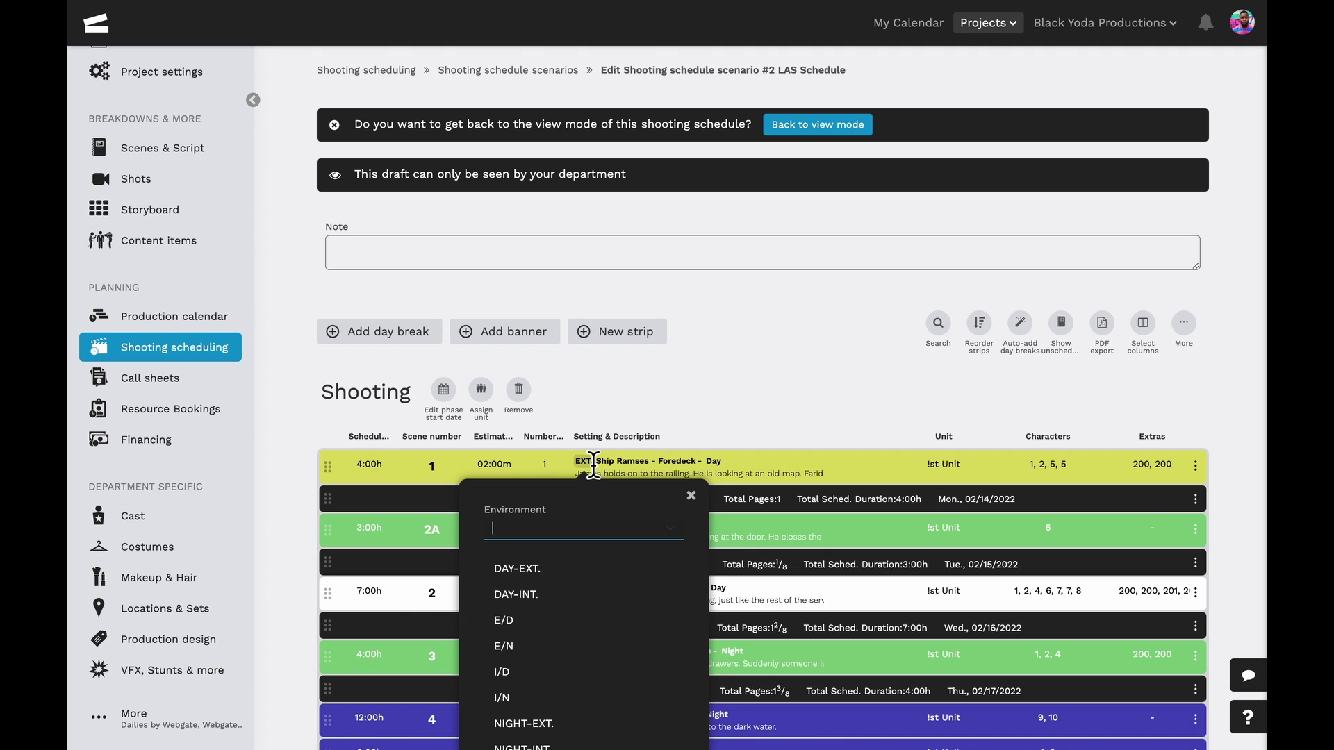
{"action": "left_click", "coordinate": [606, 462]}
{"action": "left_click", "coordinate": [606, 461]}
{"action": "left_click", "coordinate": [608, 461]}
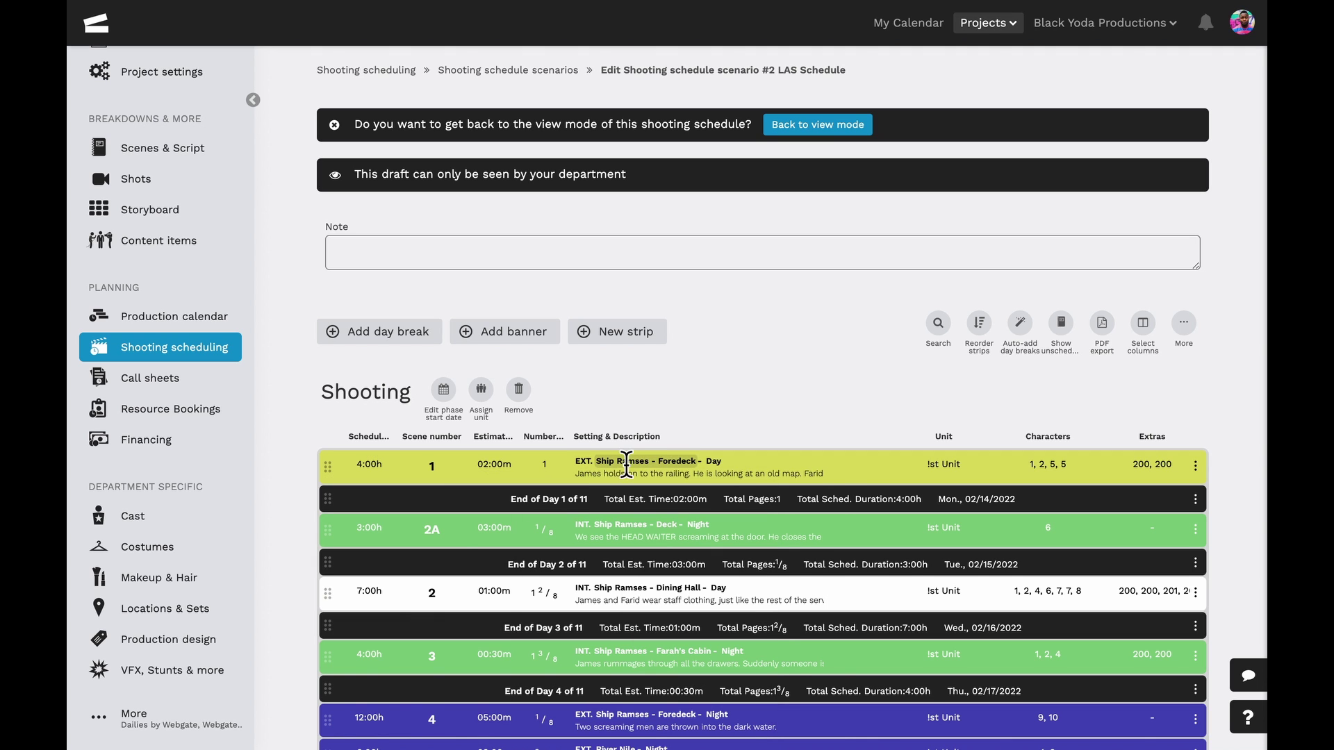
Check the first strip's day/night setting, unit, characters and extras, leaving them unchanged.
{"action": "left_click", "coordinate": [714, 464]}
{"action": "left_click", "coordinate": [714, 467]}
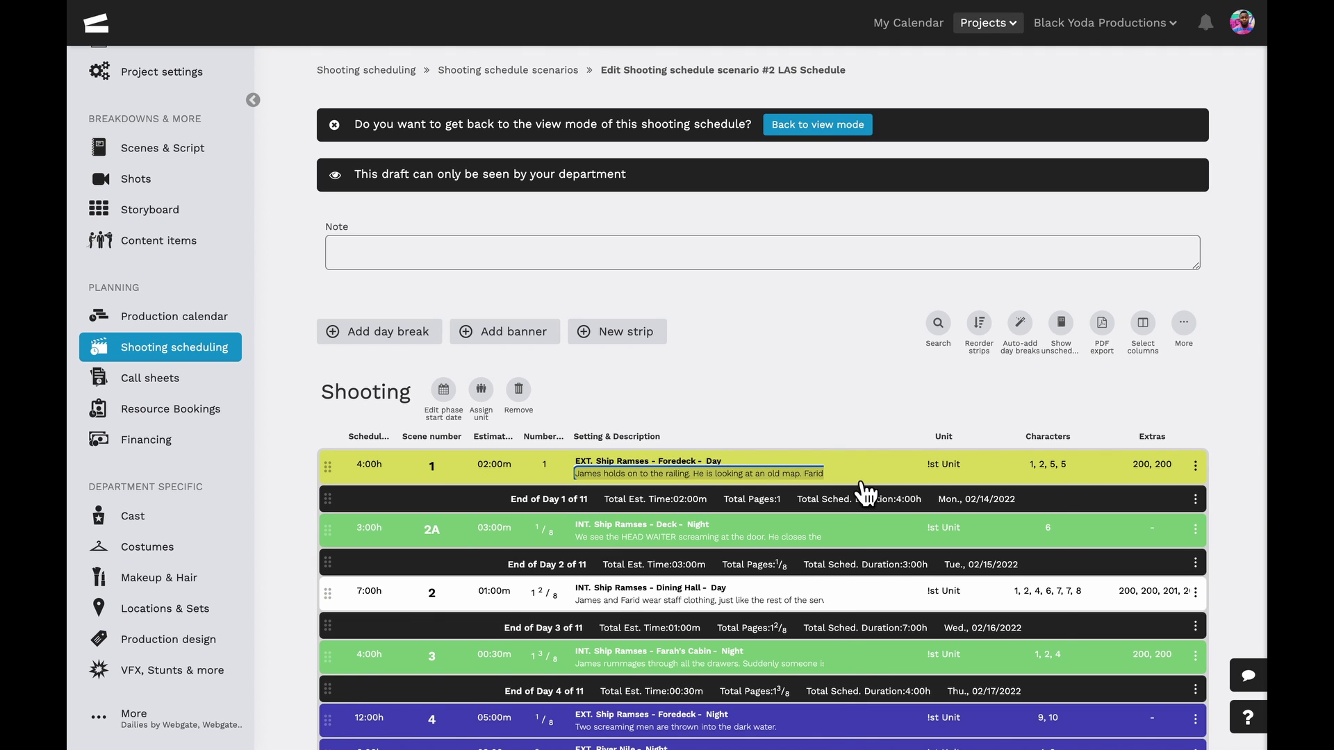
{"action": "left_click", "coordinate": [949, 465]}
{"action": "left_click", "coordinate": [1035, 465]}
{"action": "left_click", "coordinate": [1041, 464]}
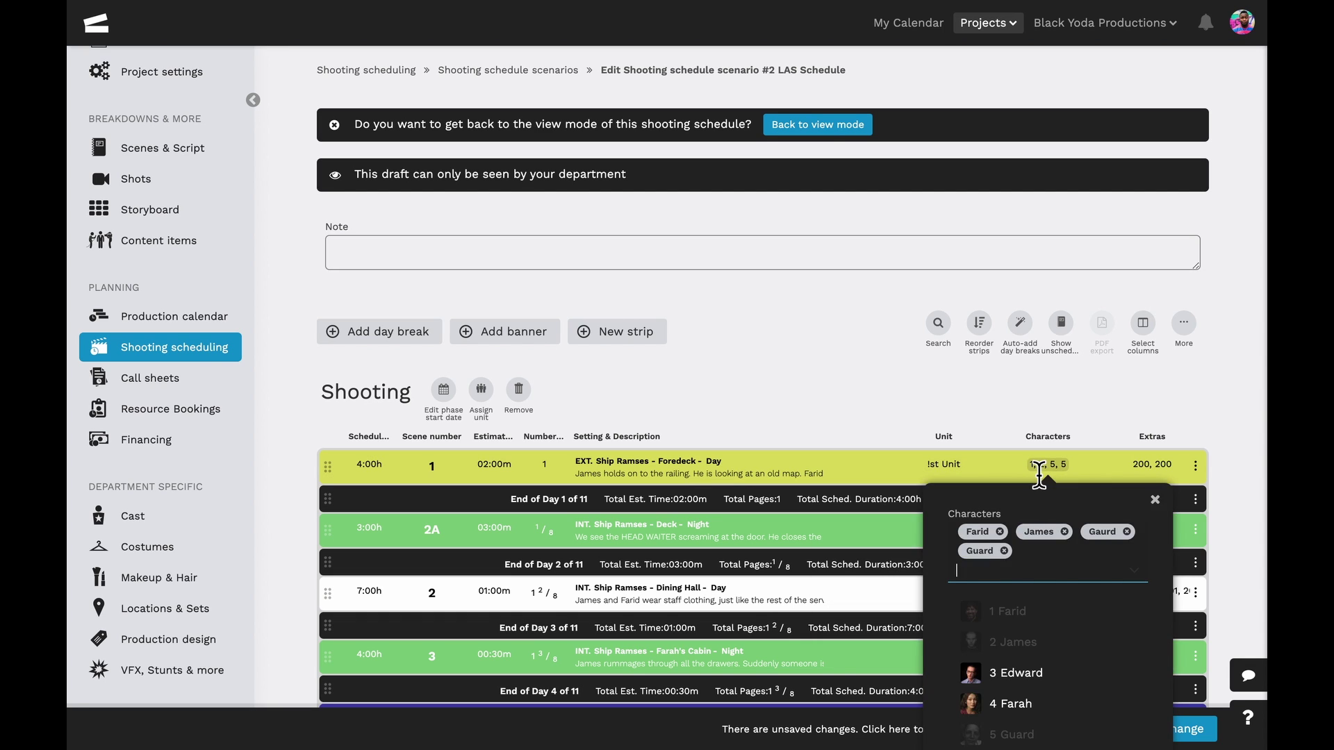
{"action": "left_click", "coordinate": [1035, 469]}
{"action": "left_click", "coordinate": [1153, 466]}
{"action": "left_click", "coordinate": [1155, 467]}
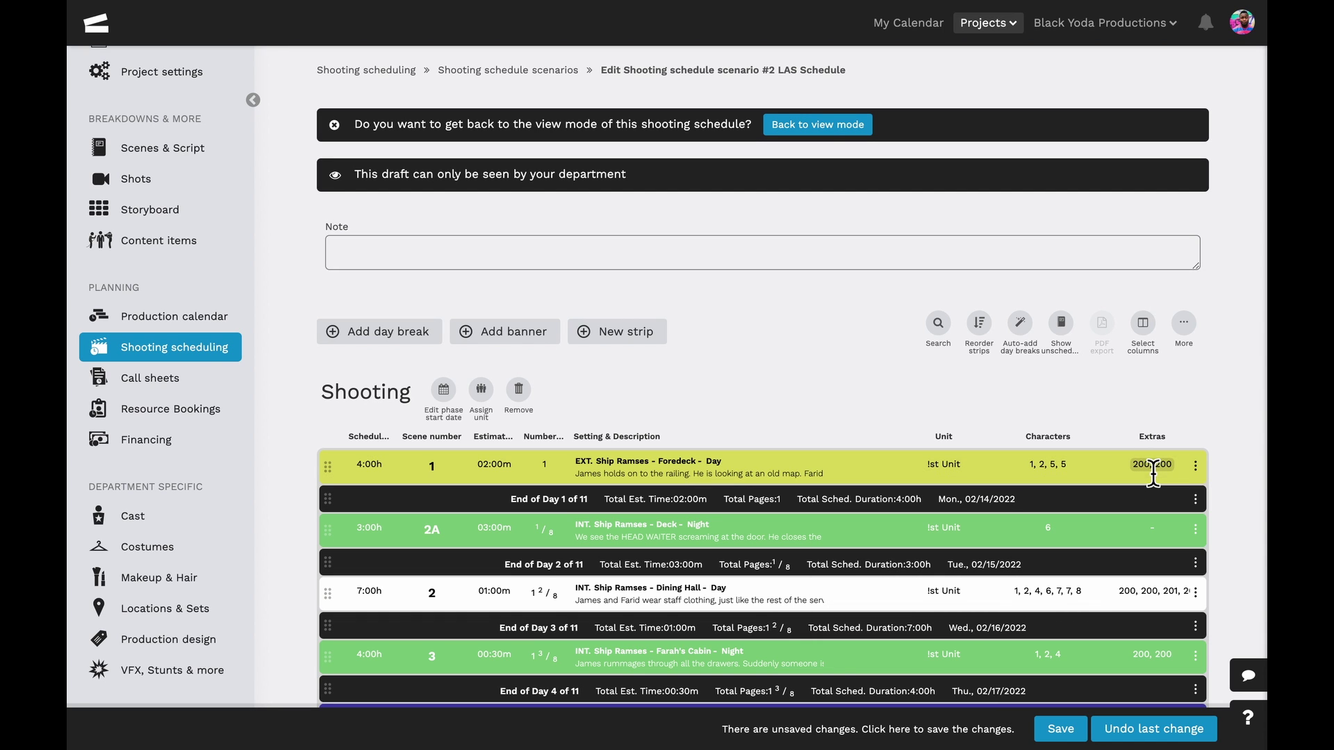
Dismiss the first strip's actions menu and save the pending schedule changes.
{"action": "left_click", "coordinate": [1196, 466]}
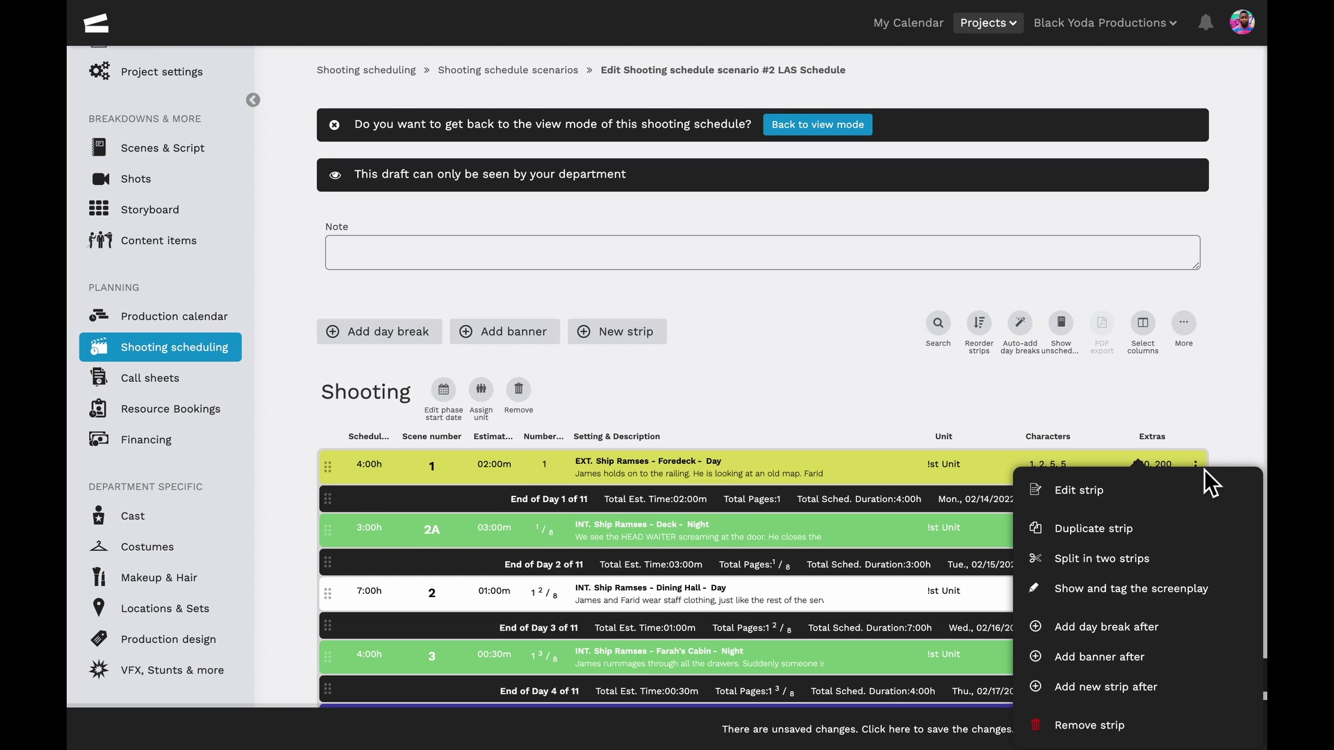
{"action": "left_click", "coordinate": [1204, 470]}
{"action": "left_click", "coordinate": [1085, 728]}
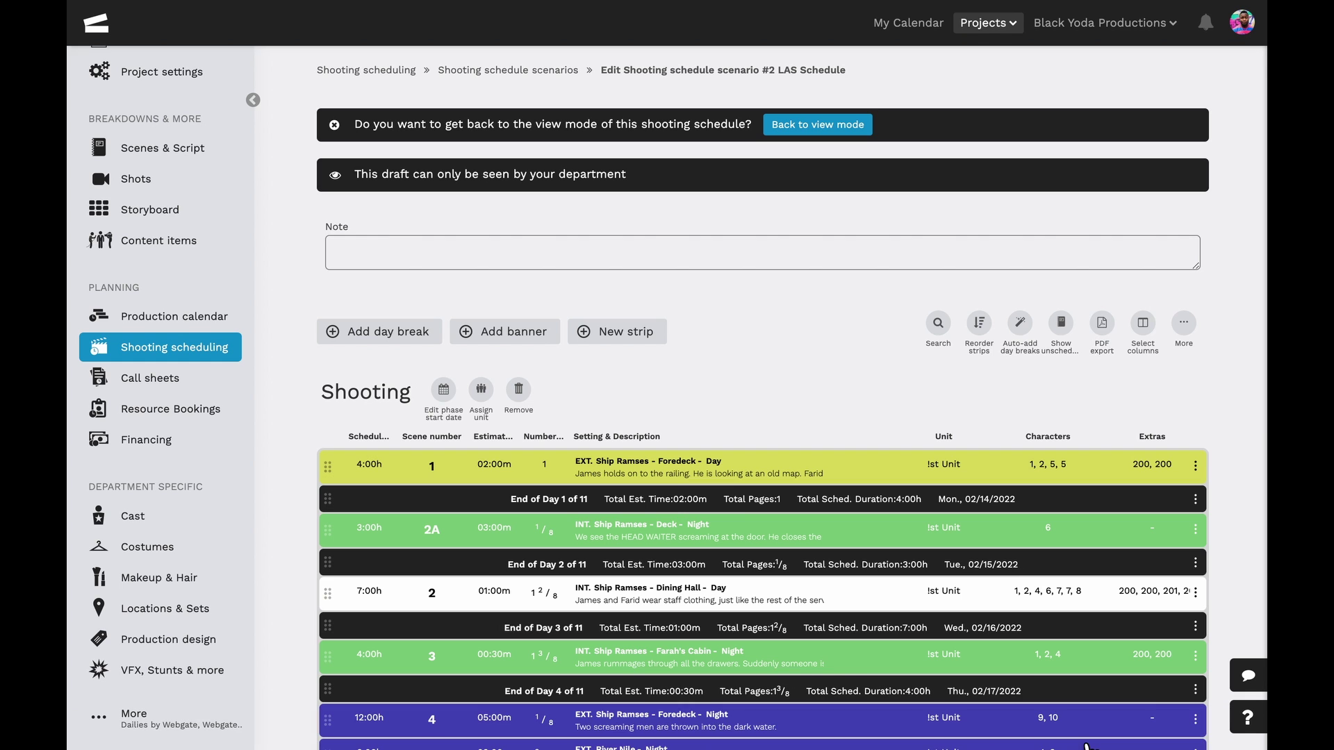
Insert a Company Move banner above scene 8 and give it a 2:00h scheduled duration.
{"action": "left_click", "coordinate": [566, 333]}
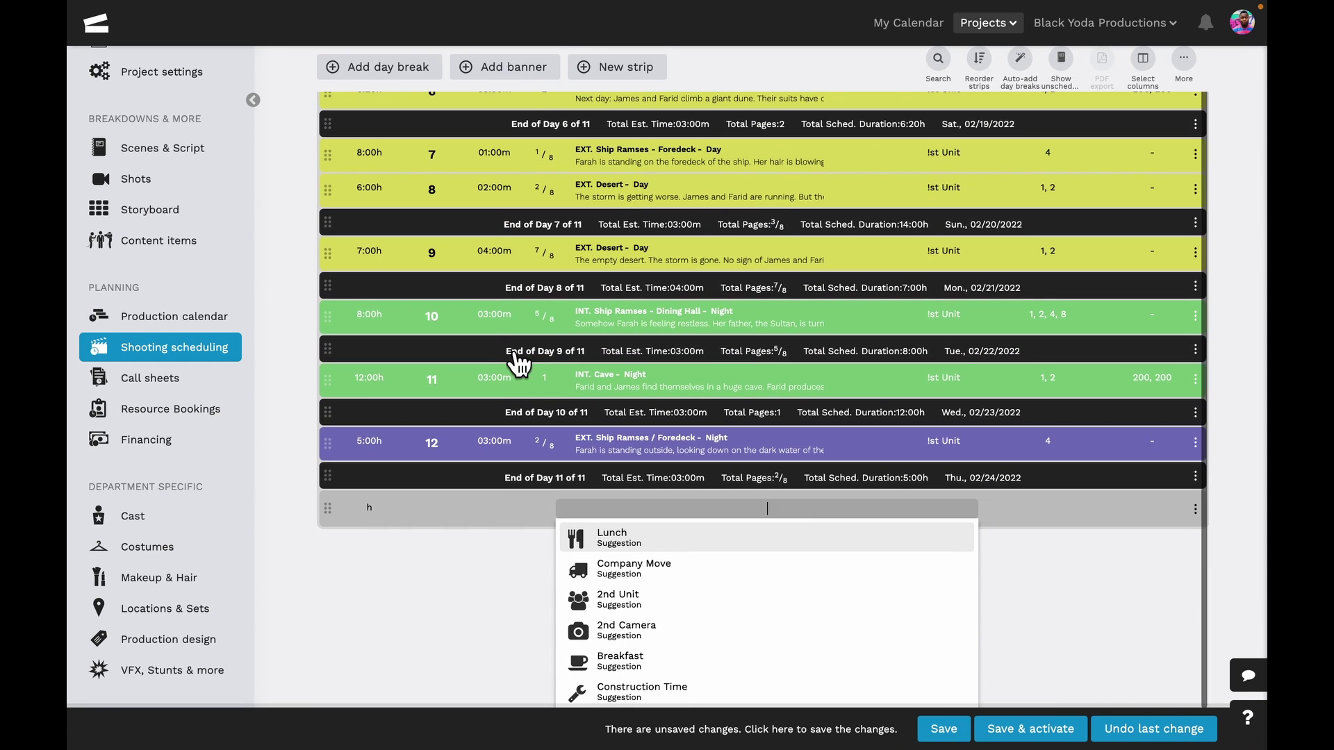
{"action": "left_click", "coordinate": [647, 580]}
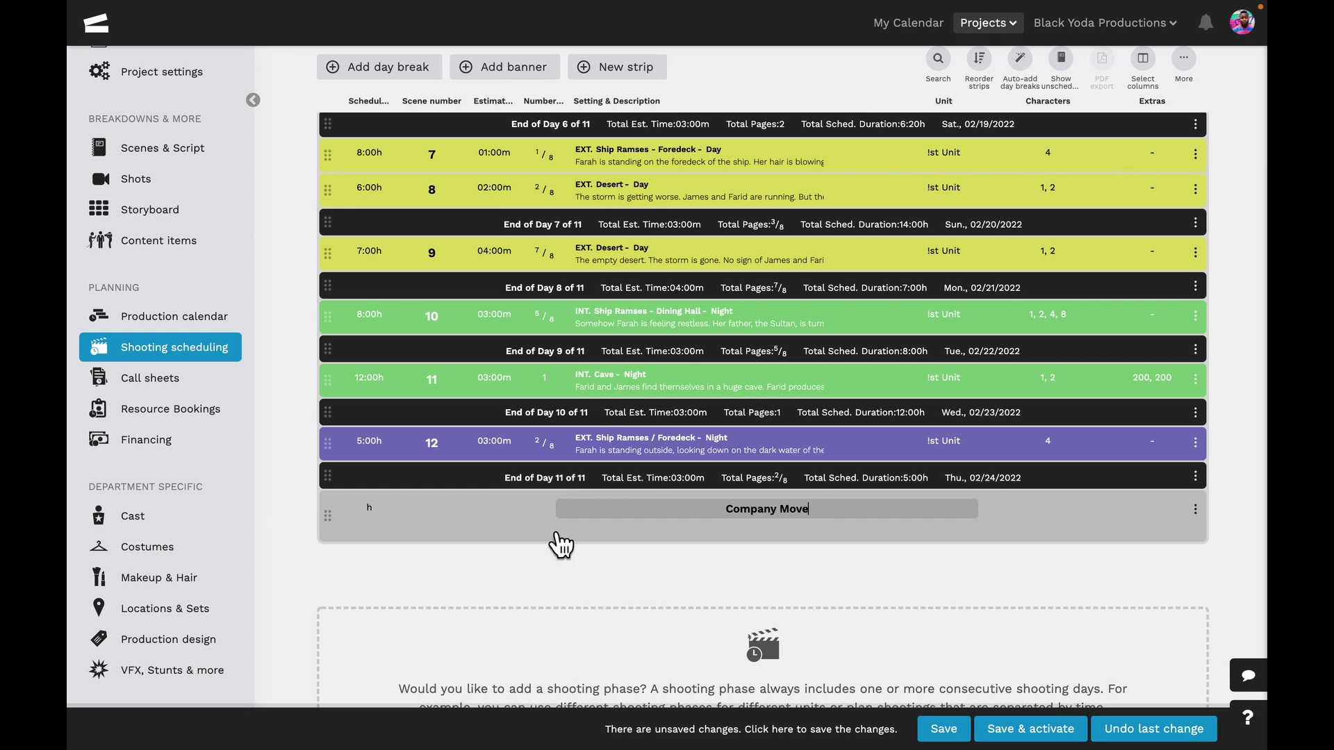
{"action": "left_click_drag", "start_coordinate": [545, 530], "coordinate": [544, 188]}
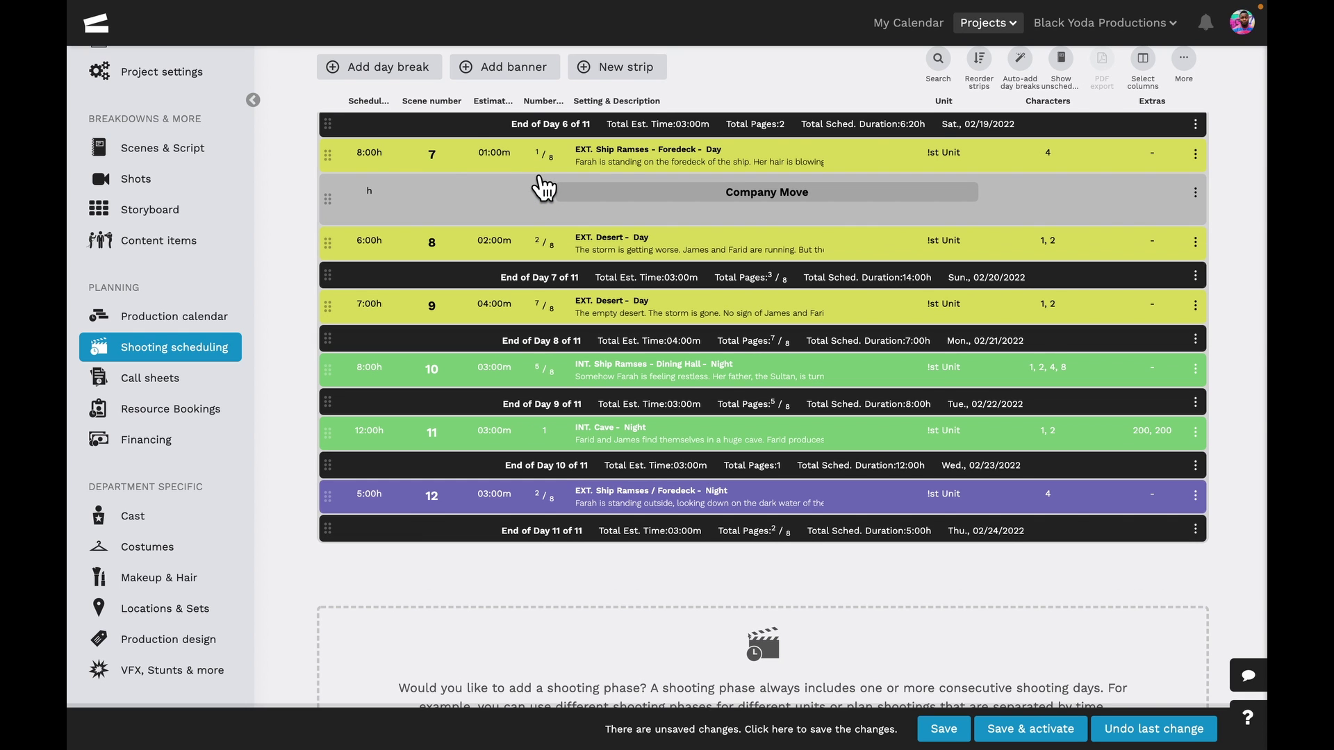
{"action": "left_click", "coordinate": [304, 255]}
{"action": "left_click", "coordinate": [304, 255]}
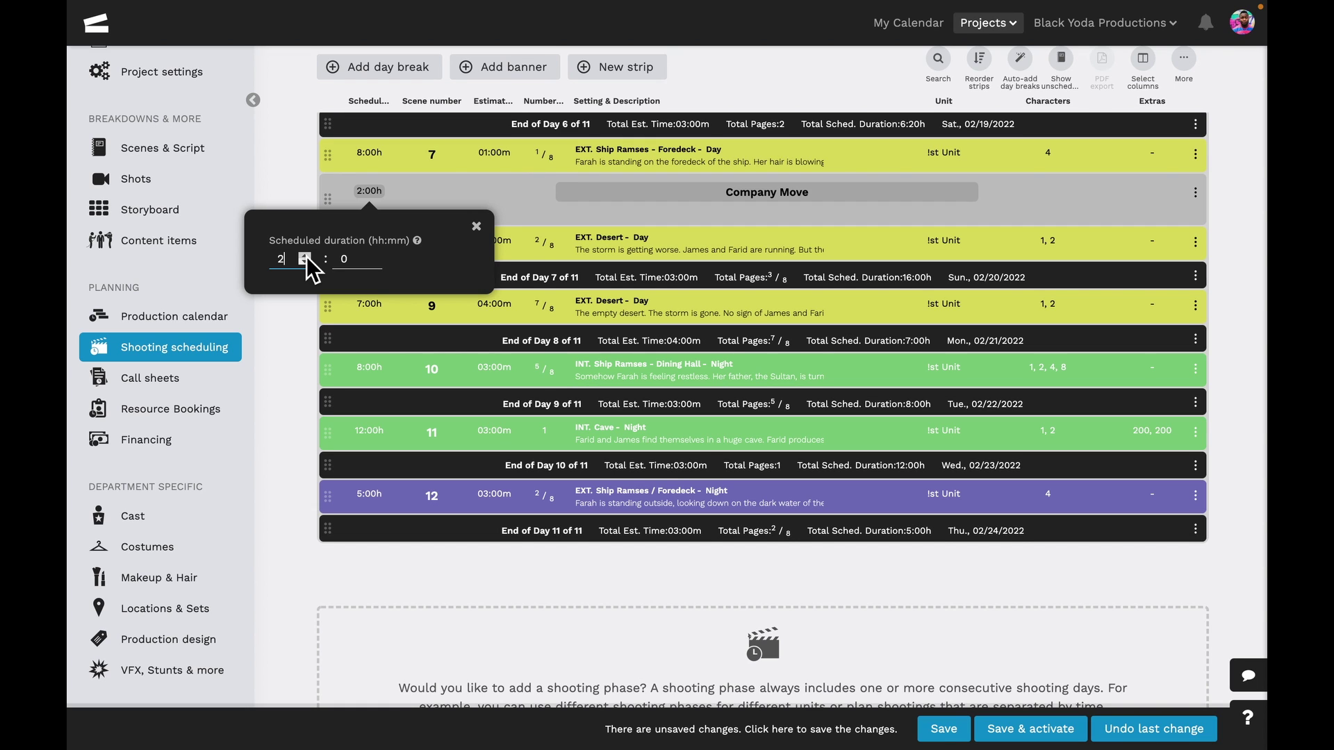
{"action": "left_click", "coordinate": [599, 231]}
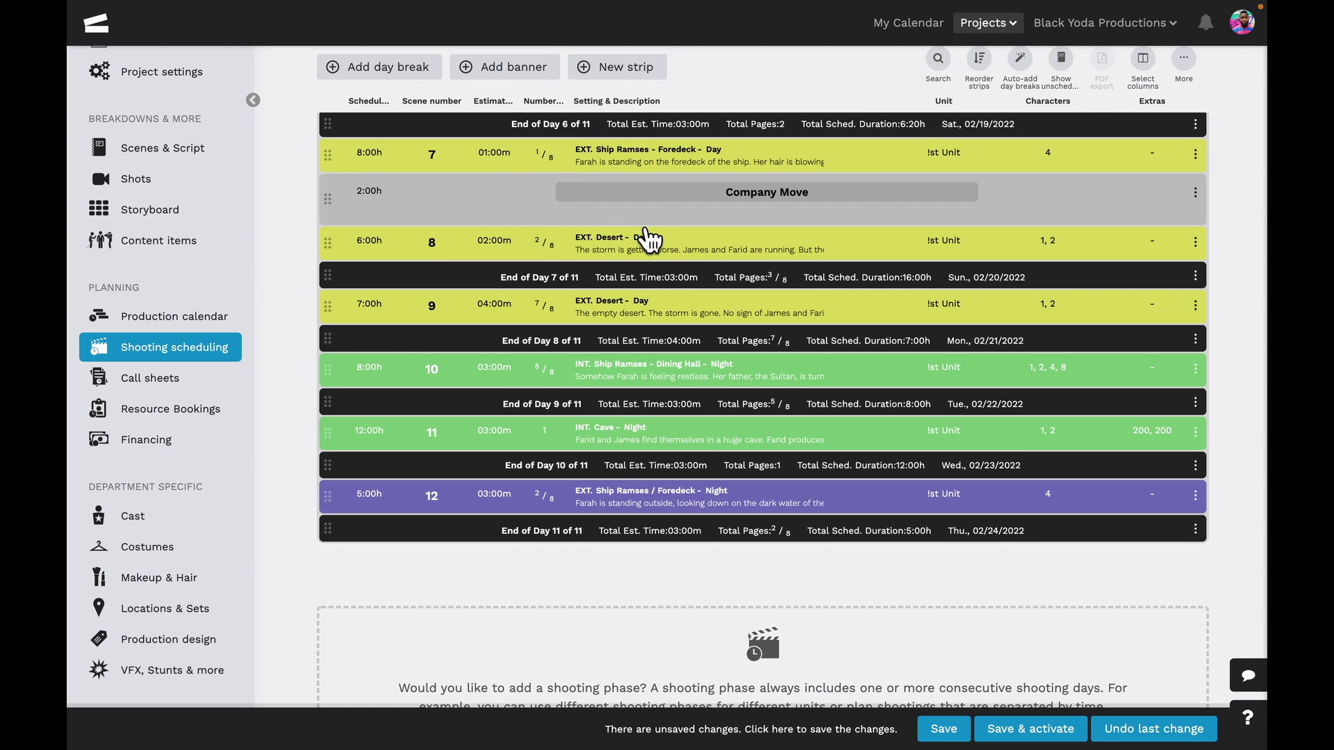
Add a new shooting phase below the strips and name it 'Shooting 2'.
{"action": "scroll", "coordinate": [918, 285], "scroll_direction": "down", "scroll_amount": 3}
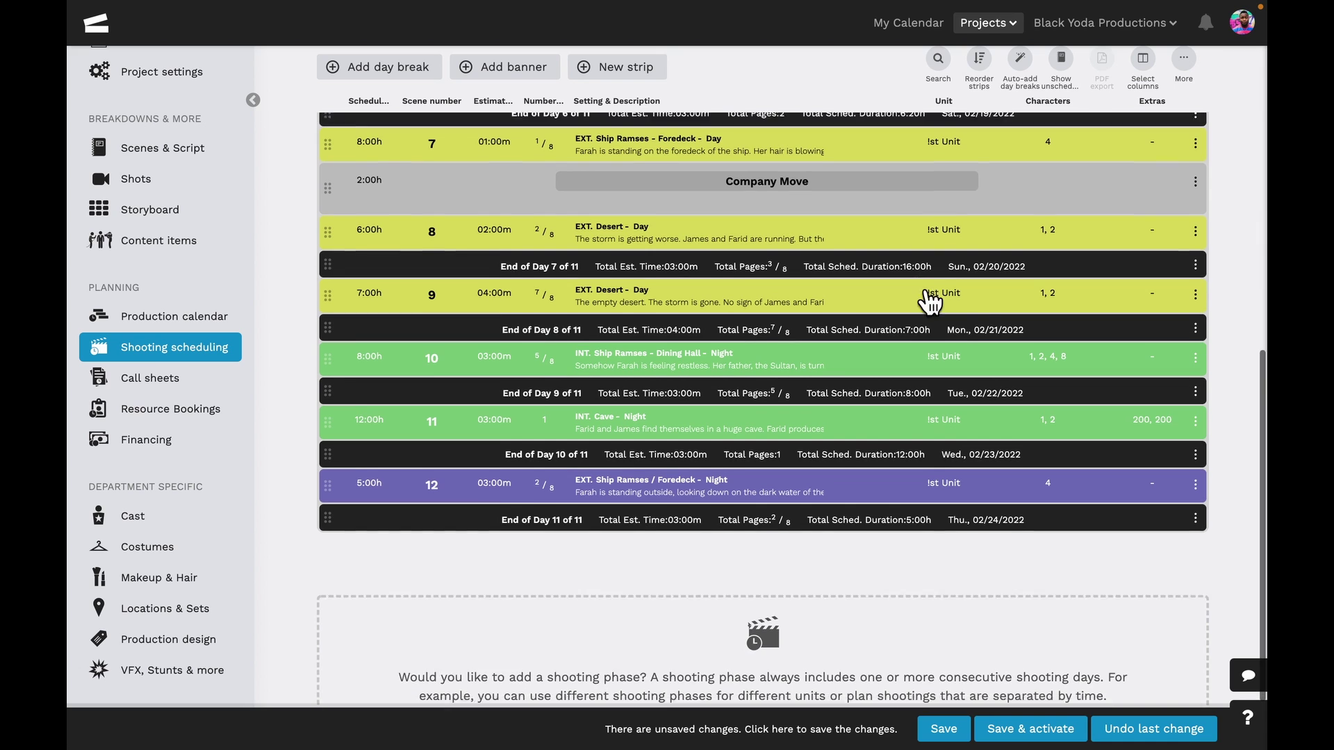
{"action": "left_click", "coordinate": [807, 642]}
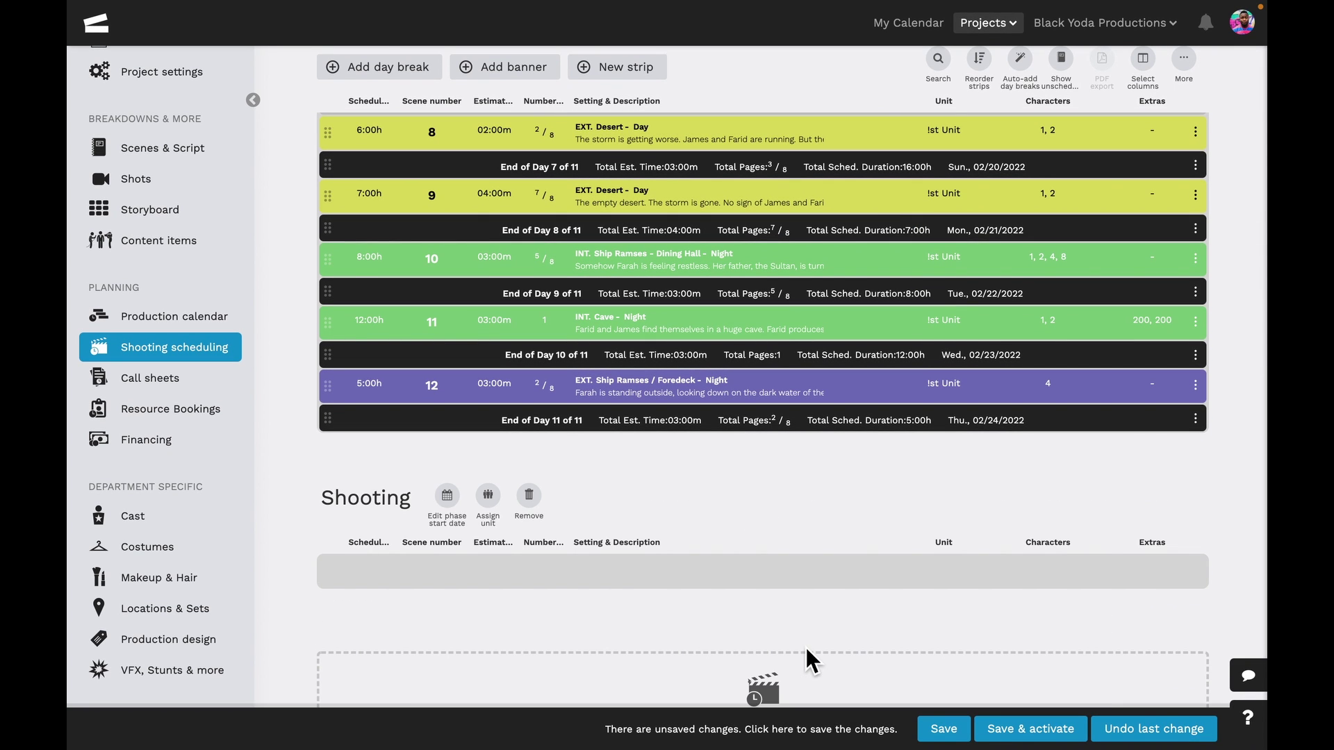
{"action": "left_click", "coordinate": [409, 499]}
{"action": "type", "text": "2"}
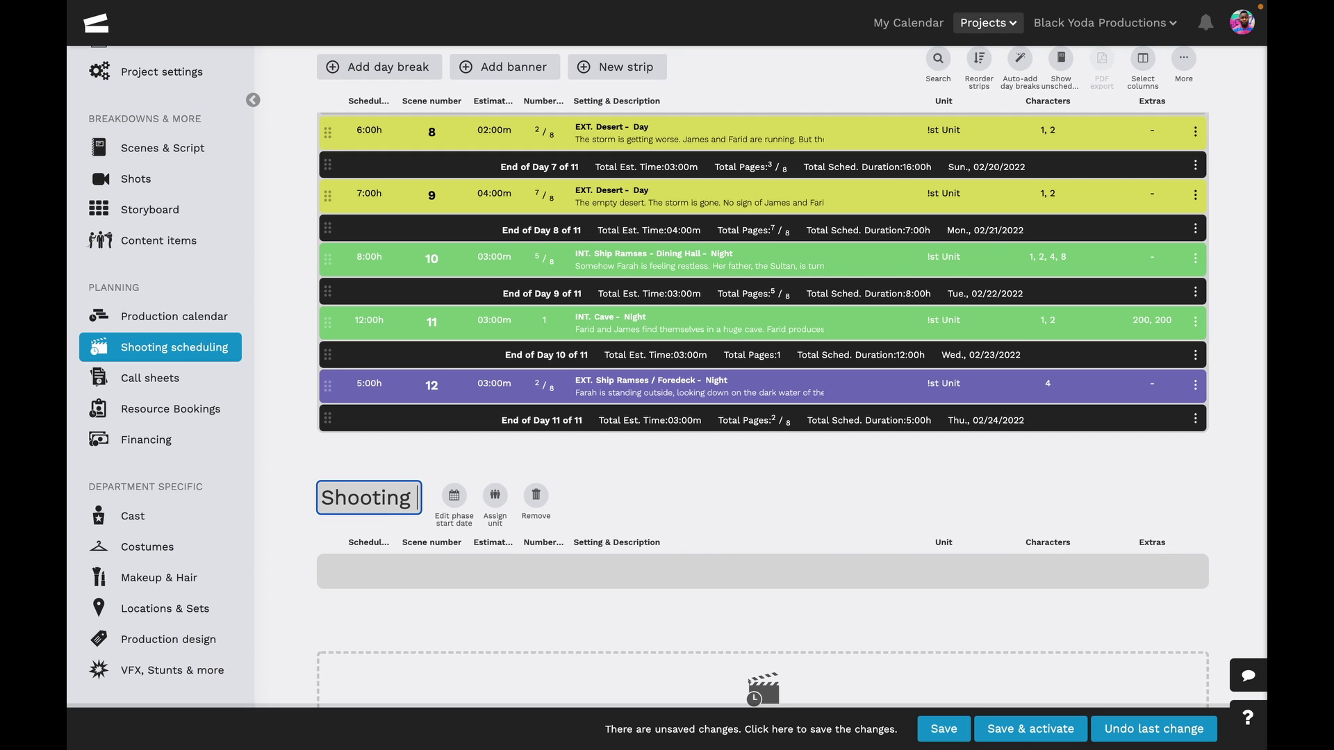
{"action": "left_click", "coordinate": [589, 514]}
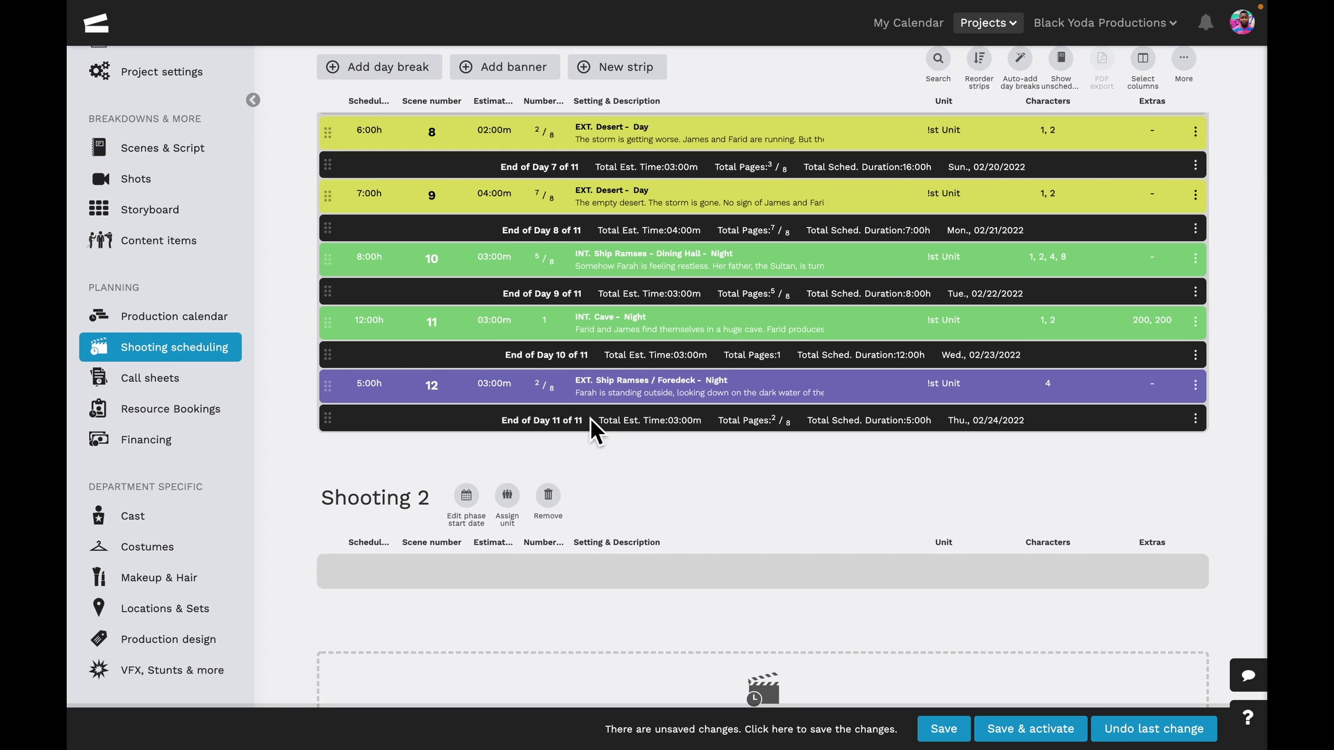
Move scenes 11 and 12 with their End of Day breaks into Shooting 2 and save.
{"action": "left_click_drag", "start_coordinate": [491, 423], "coordinate": [507, 577]}
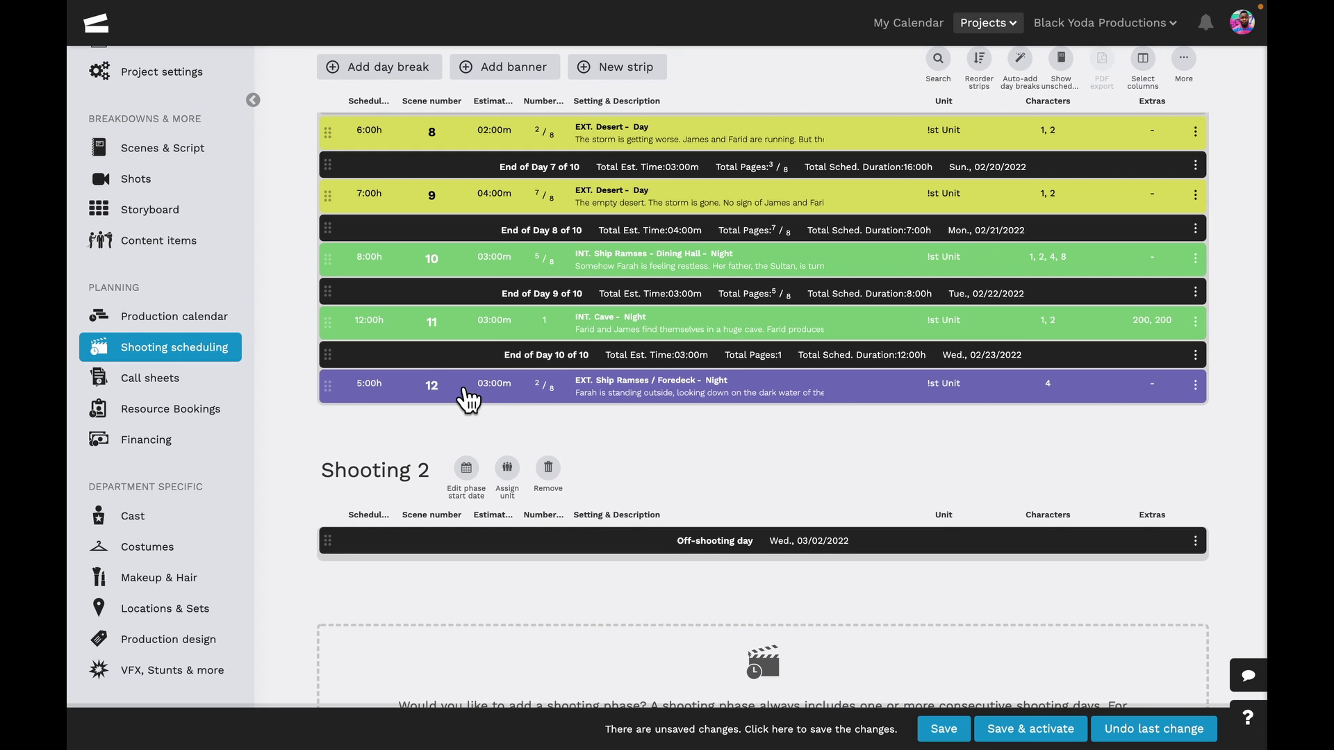
{"action": "left_click_drag", "start_coordinate": [468, 398], "coordinate": [467, 540]}
{"action": "left_click_drag", "start_coordinate": [448, 361], "coordinate": [452, 516]}
{"action": "left_click_drag", "start_coordinate": [468, 333], "coordinate": [466, 474]}
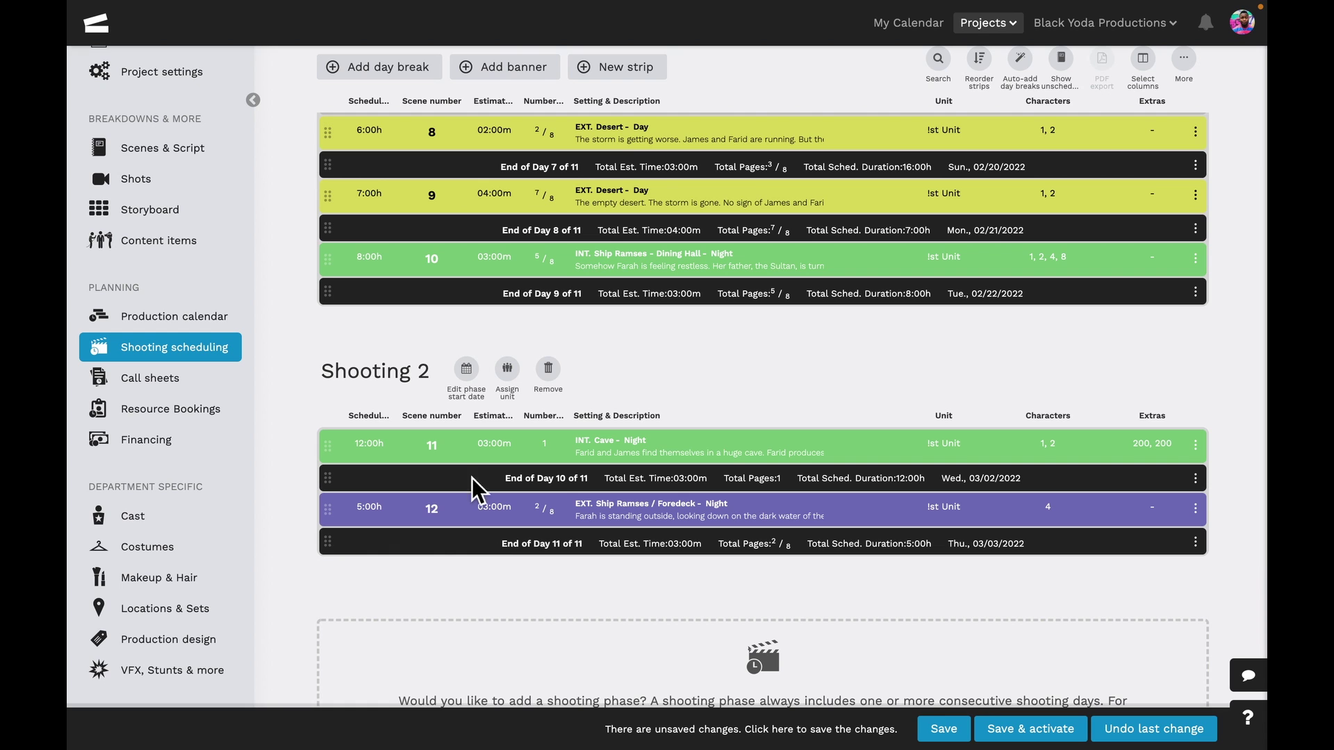
{"action": "left_click", "coordinate": [944, 729]}
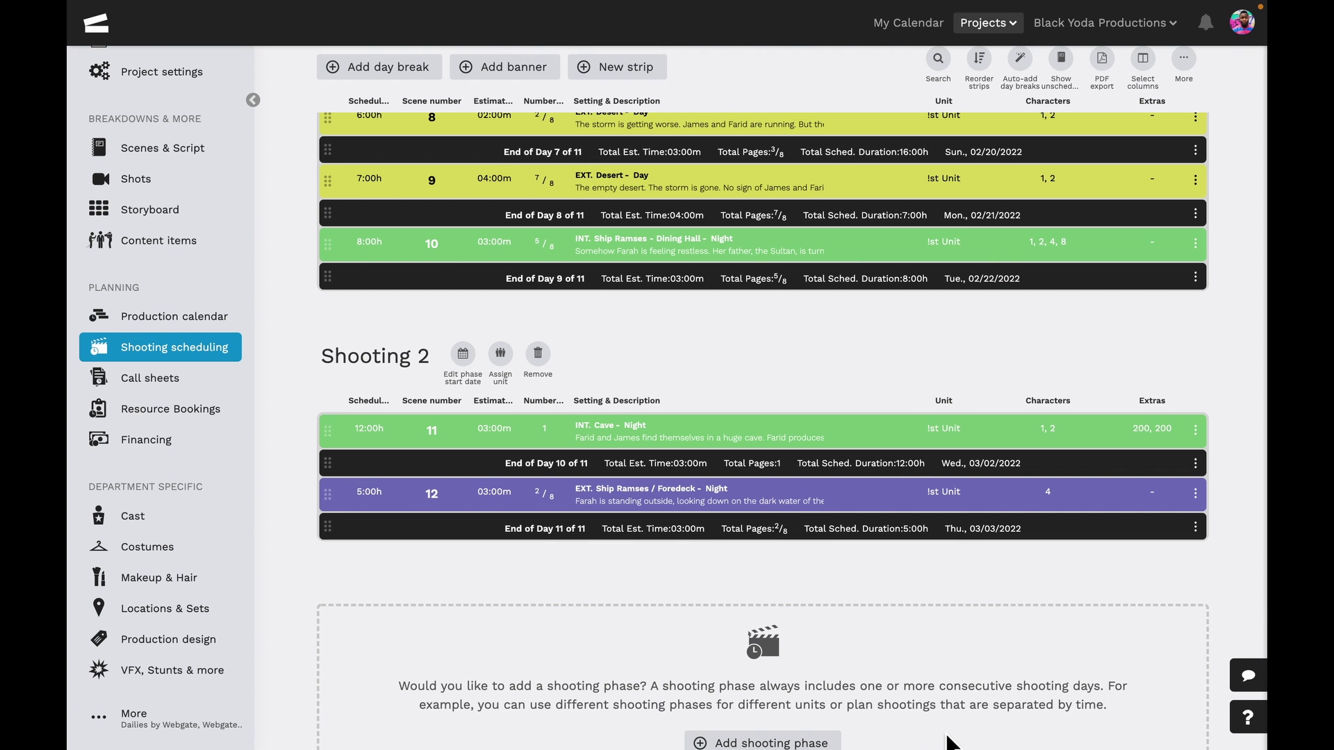
{"action": "scroll", "coordinate": [883, 582], "scroll_direction": "up", "scroll_amount": 15}
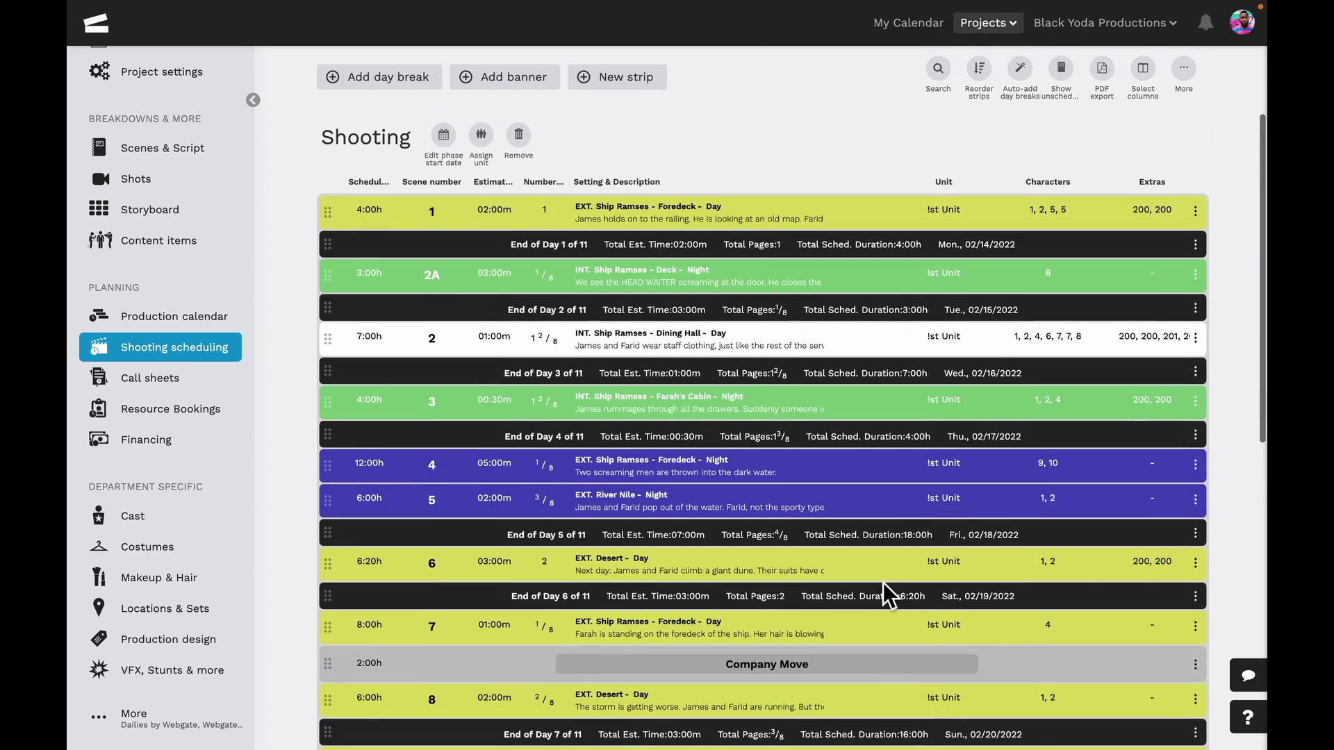
{"action": "scroll", "coordinate": [895, 599], "scroll_direction": "up", "scroll_amount": 1}
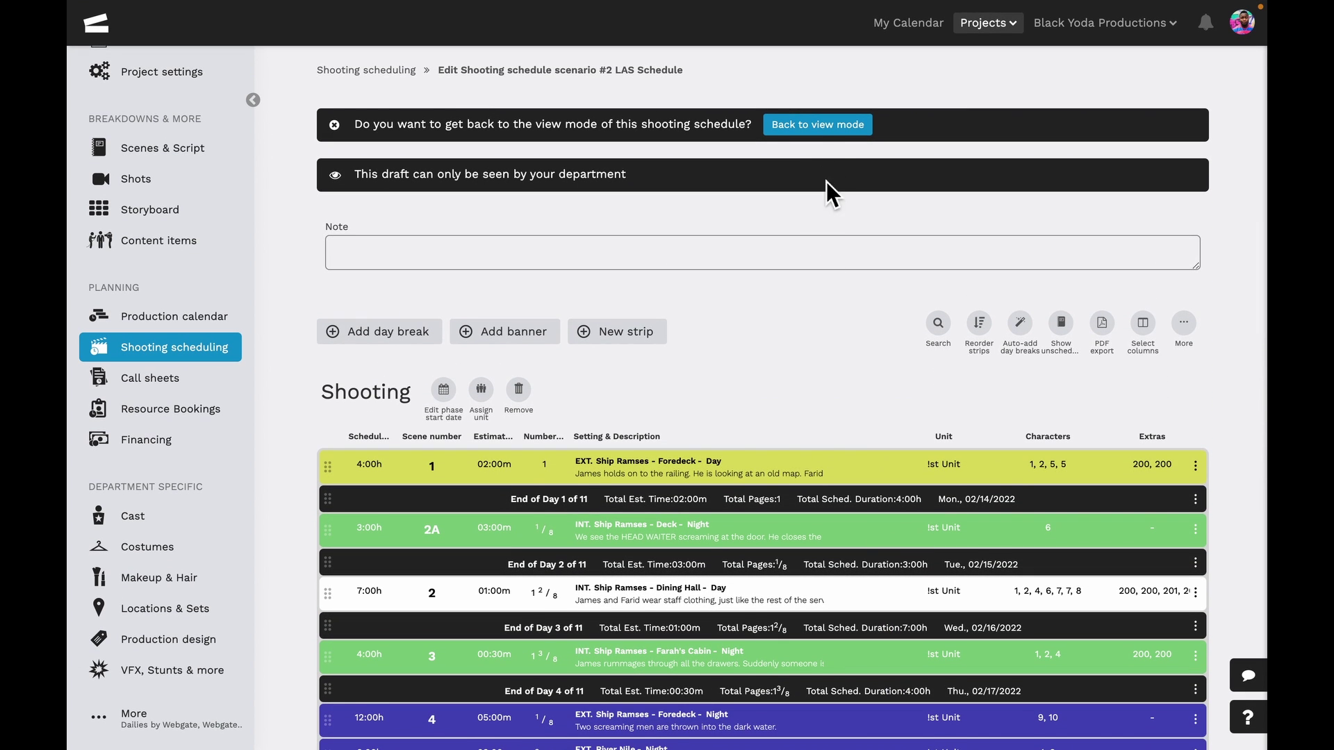
Save the #2 LAS Schedule edits and return the board to view mode, checking the More options.
{"action": "left_click", "coordinate": [830, 127]}
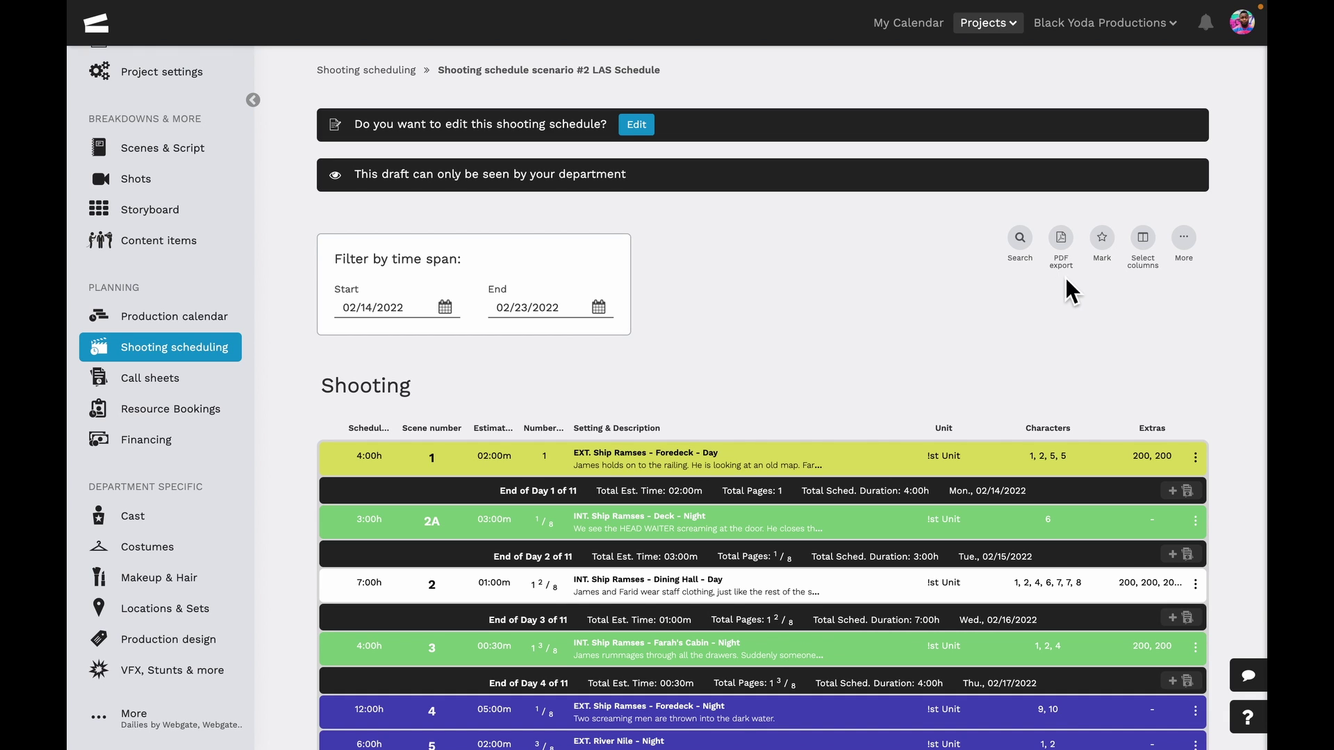
{"action": "left_click", "coordinate": [1186, 269]}
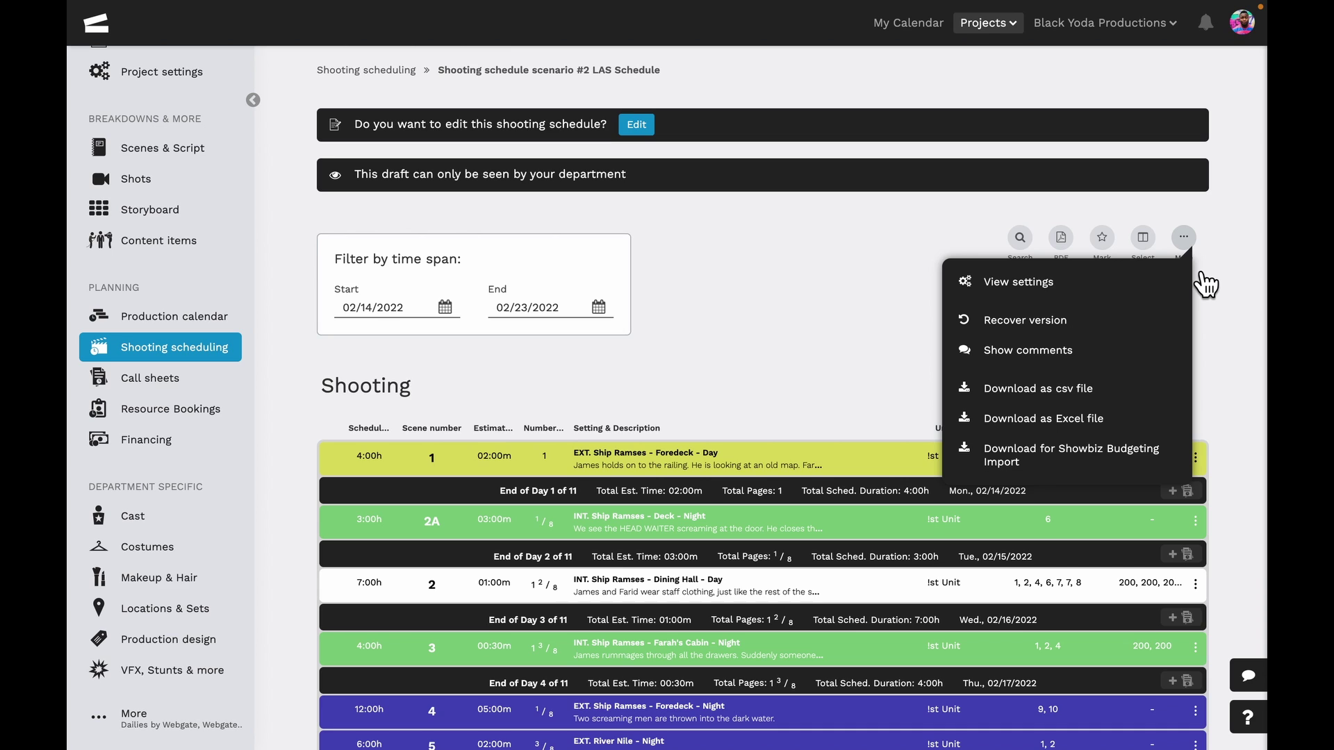
{"action": "left_click", "coordinate": [1203, 270]}
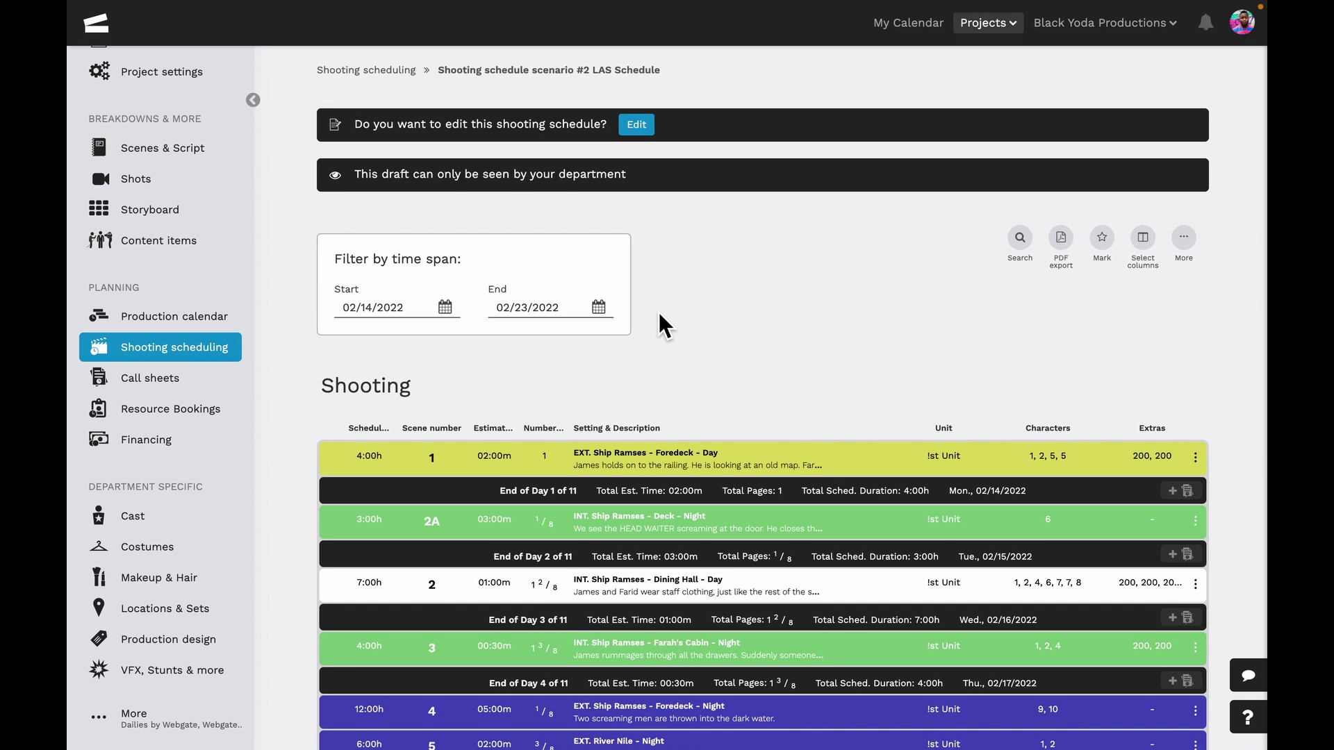
From the Shooting scheduling scenarios list, mark the #2 LAS Schedule card as the active scenario.
{"action": "left_click", "coordinate": [404, 82]}
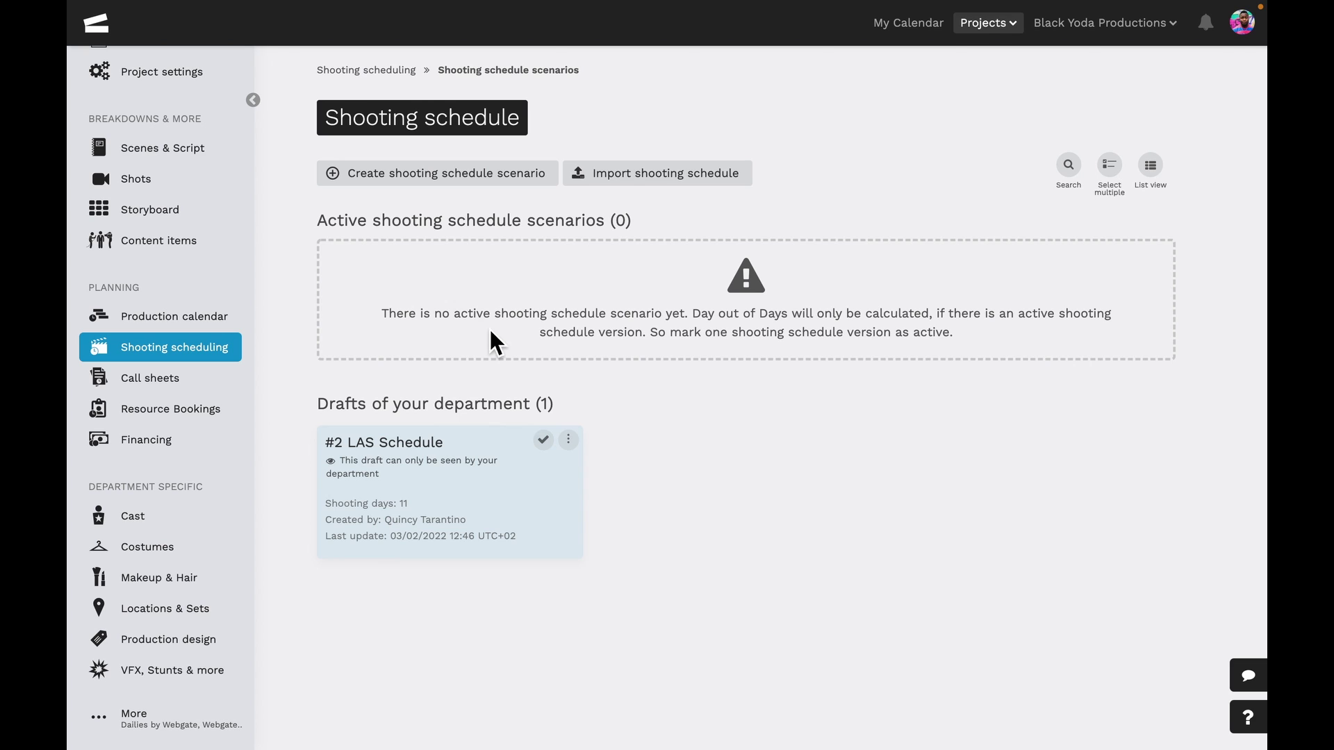
{"action": "left_click", "coordinate": [572, 445]}
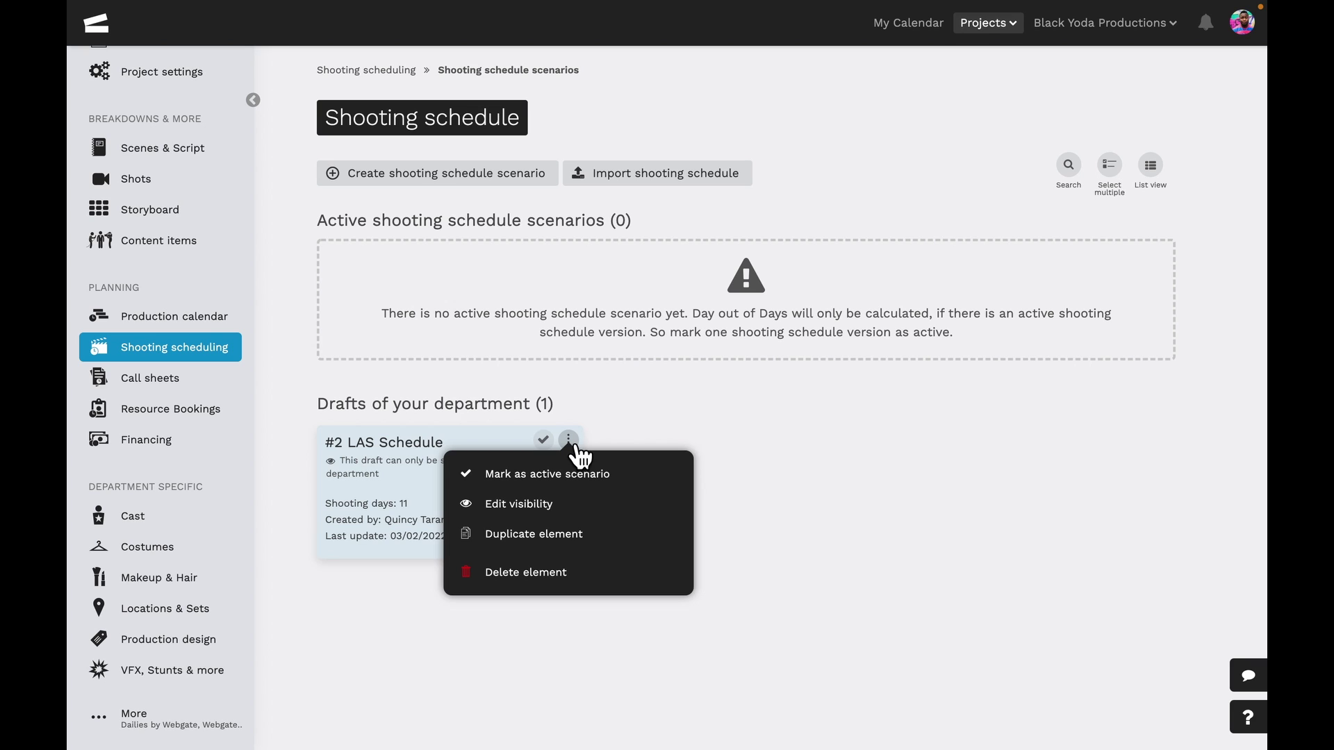
{"action": "left_click", "coordinate": [574, 448]}
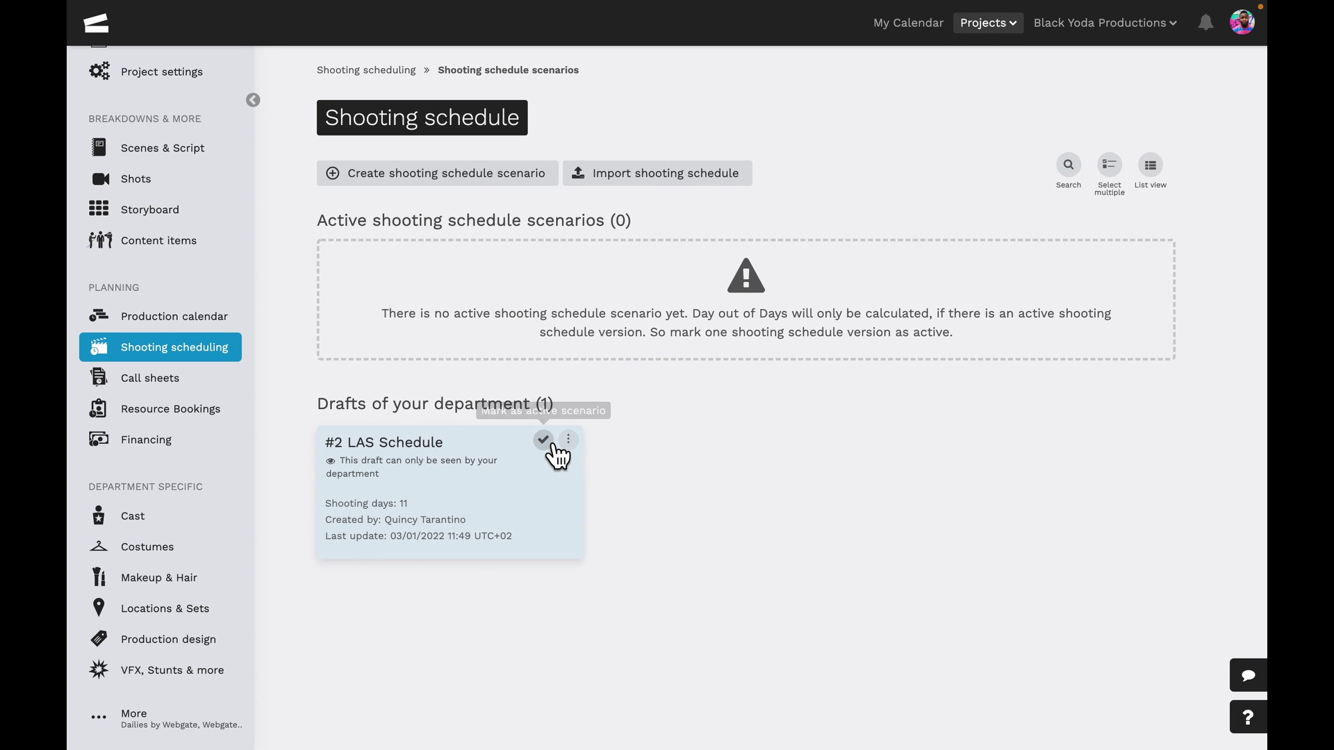
{"action": "left_click", "coordinate": [547, 442]}
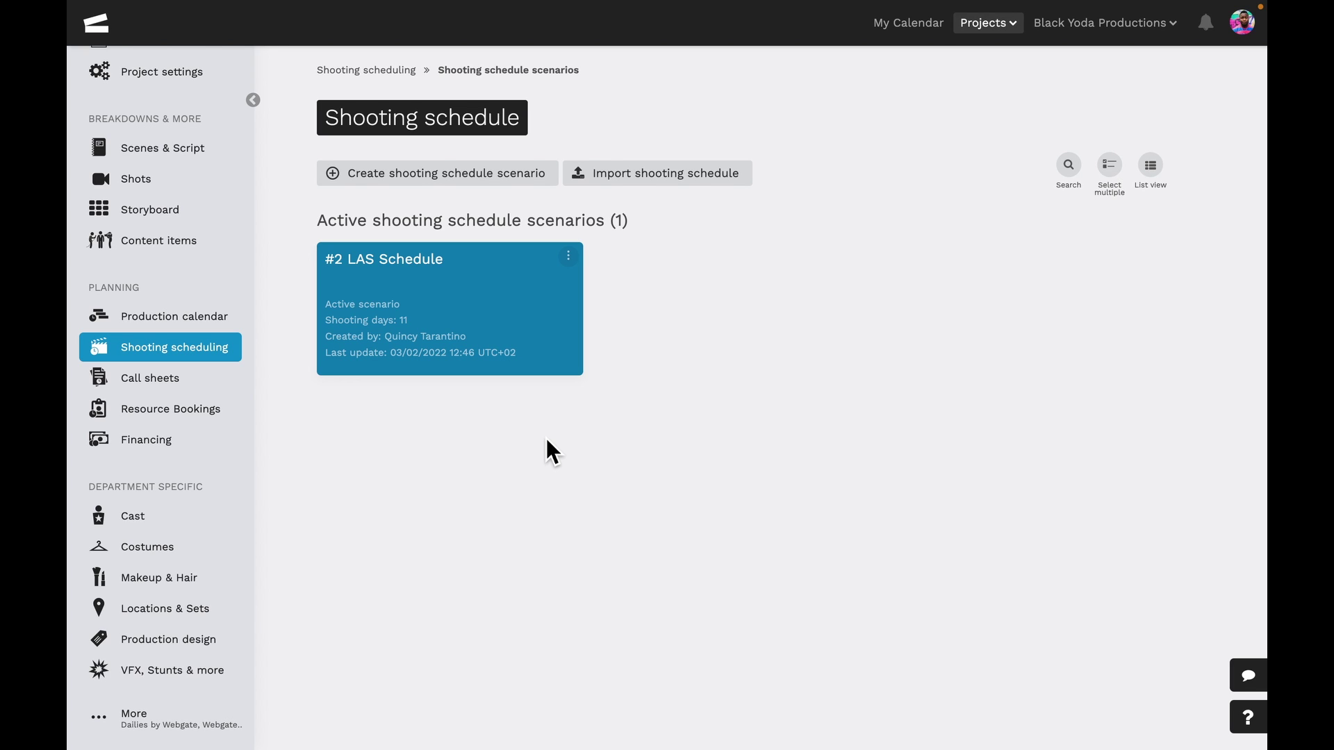